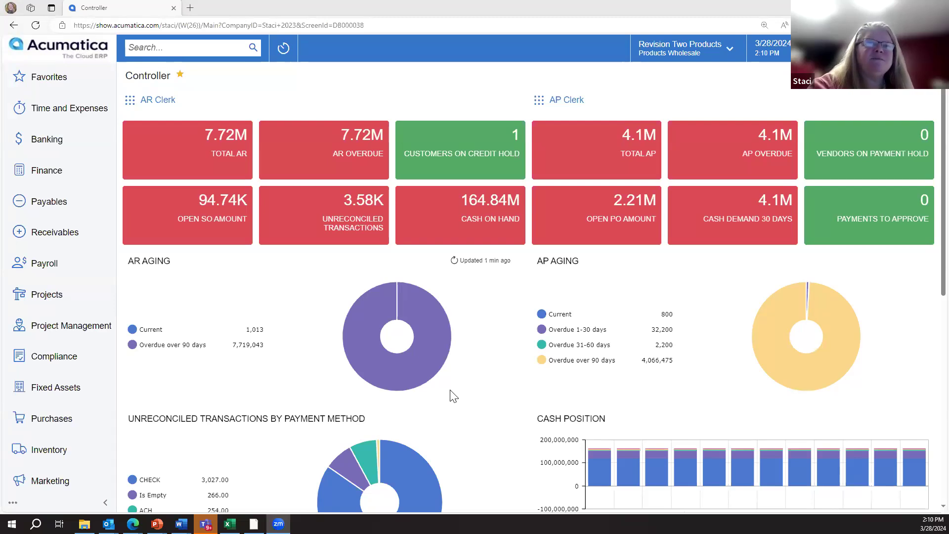
Step: Review the Controller dashboard's tiles and its aging, cash position, expense and income charts
{"action": "mouse_move", "coordinate": [407, 295]}
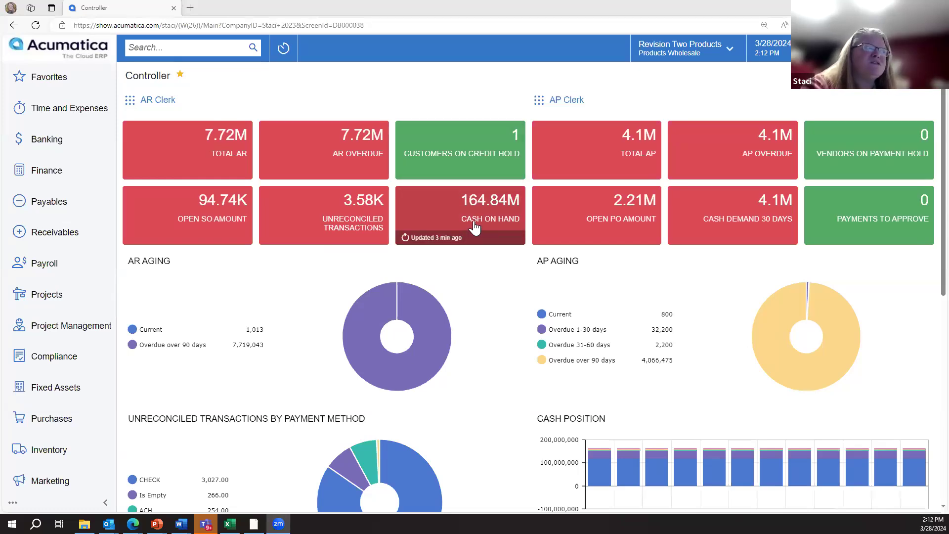
{"action": "scroll", "coordinate": [477, 230], "scroll_direction": "down", "scroll_amount": 3}
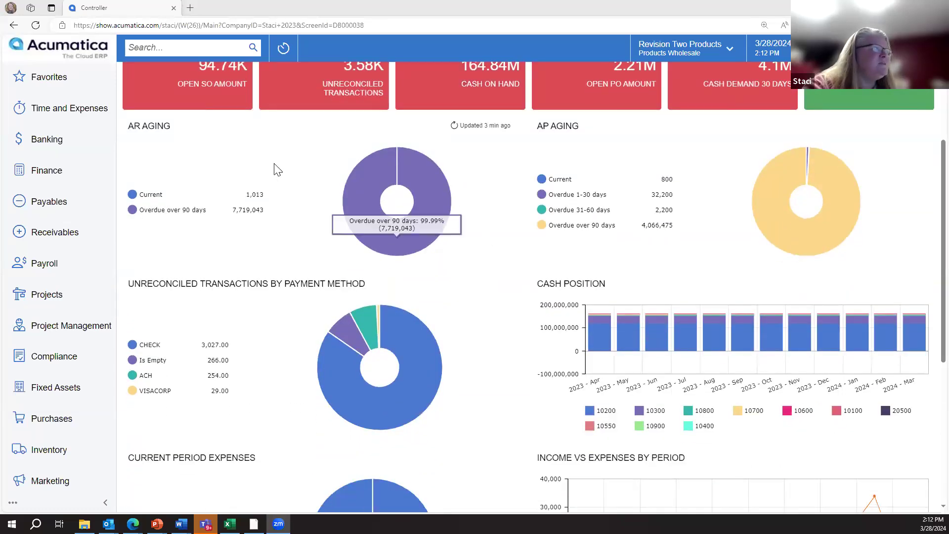
{"action": "mouse_move", "coordinate": [807, 170]}
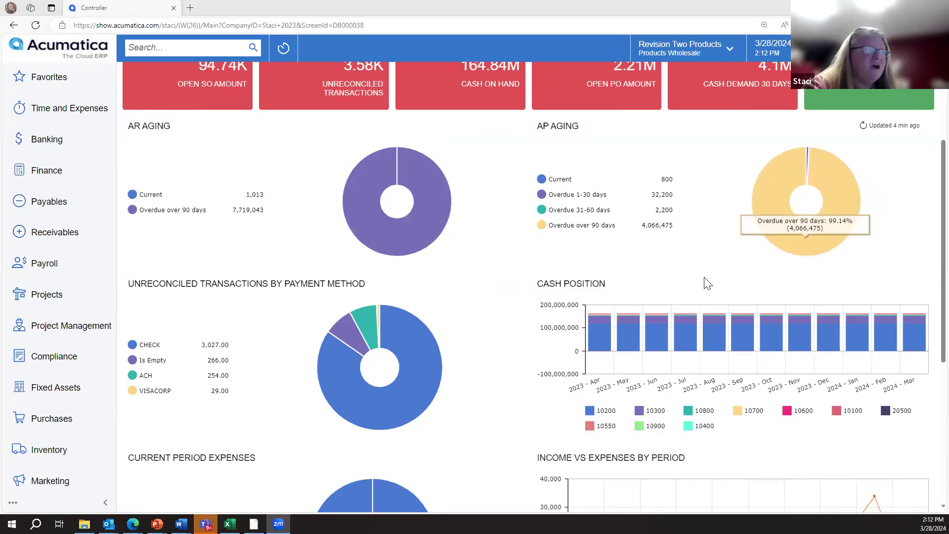
{"action": "scroll", "coordinate": [816, 354], "scroll_direction": "down", "scroll_amount": 4}
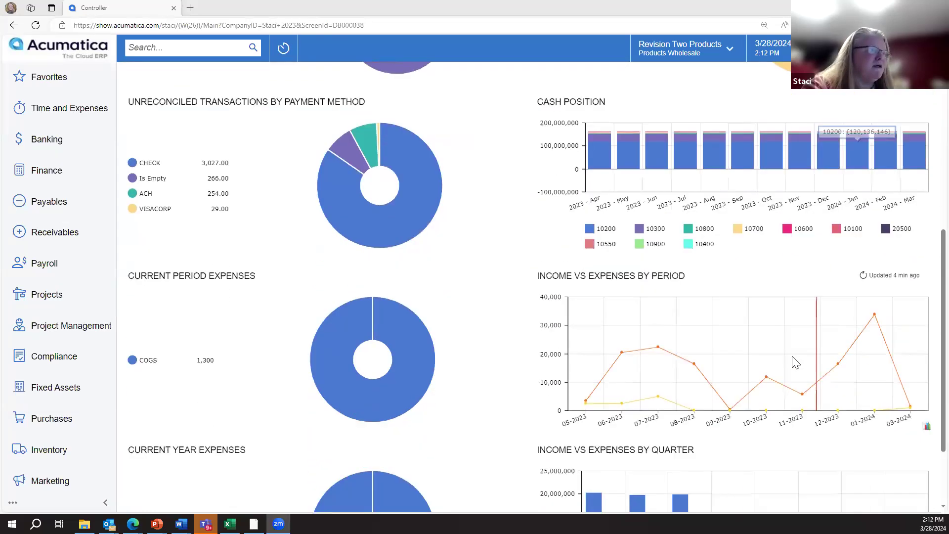
{"action": "scroll", "coordinate": [692, 376], "scroll_direction": "down", "scroll_amount": 2}
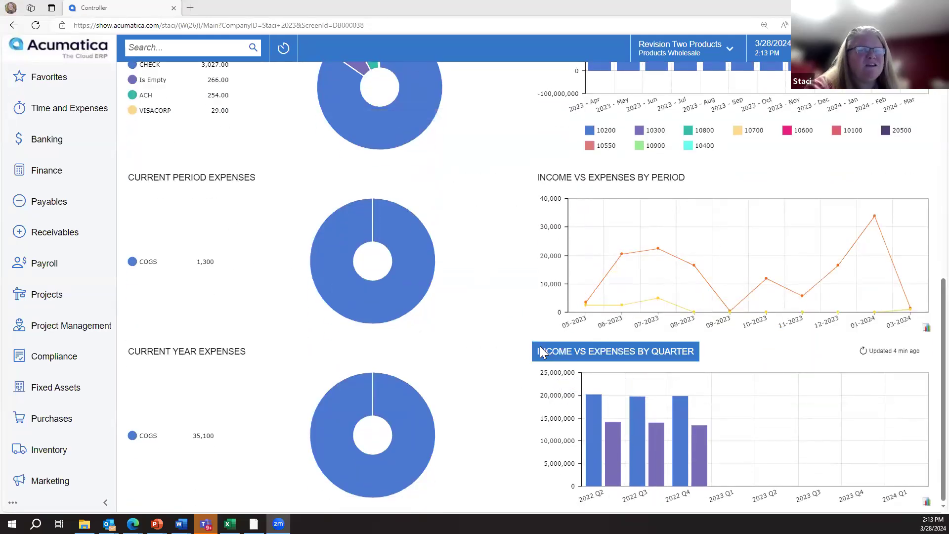
{"action": "scroll", "coordinate": [540, 352], "scroll_direction": "up", "scroll_amount": 9}
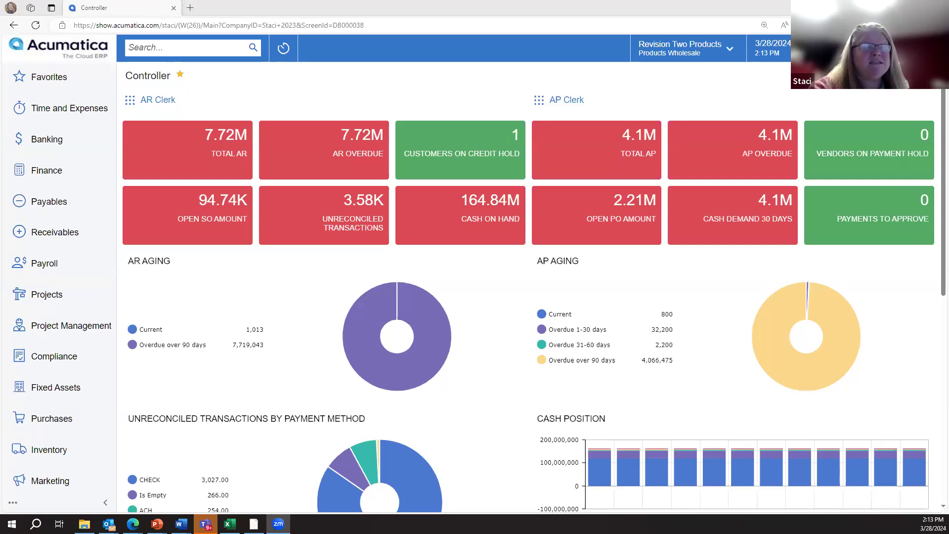
Step: Browse the widget types available for the Controller dashboard in its design mode without adding one
{"action": "left_click", "coordinate": [890, 75]}
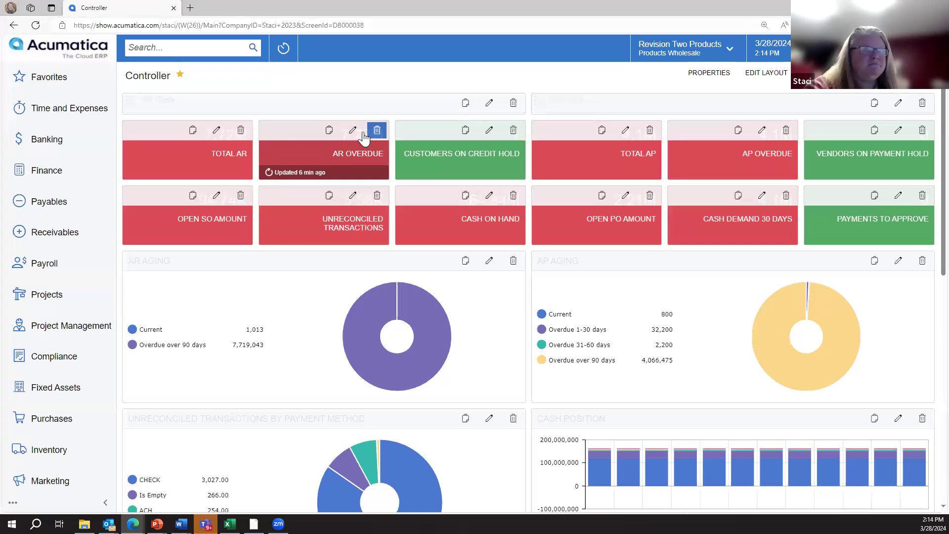
{"action": "mouse_move", "coordinate": [309, 133]}
{"action": "left_mouse_down"}
{"action": "mouse_move", "coordinate": [452, 212]}
{"action": "mouse_move", "coordinate": [464, 361]}
{"action": "mouse_move", "coordinate": [448, 410]}
{"action": "mouse_move", "coordinate": [289, 380]}
{"action": "mouse_move", "coordinate": [390, 165]}
{"action": "mouse_move", "coordinate": [776, 450]}
{"action": "mouse_move", "coordinate": [308, 108]}
{"action": "mouse_move", "coordinate": [302, 127]}
{"action": "left_mouse_up"}
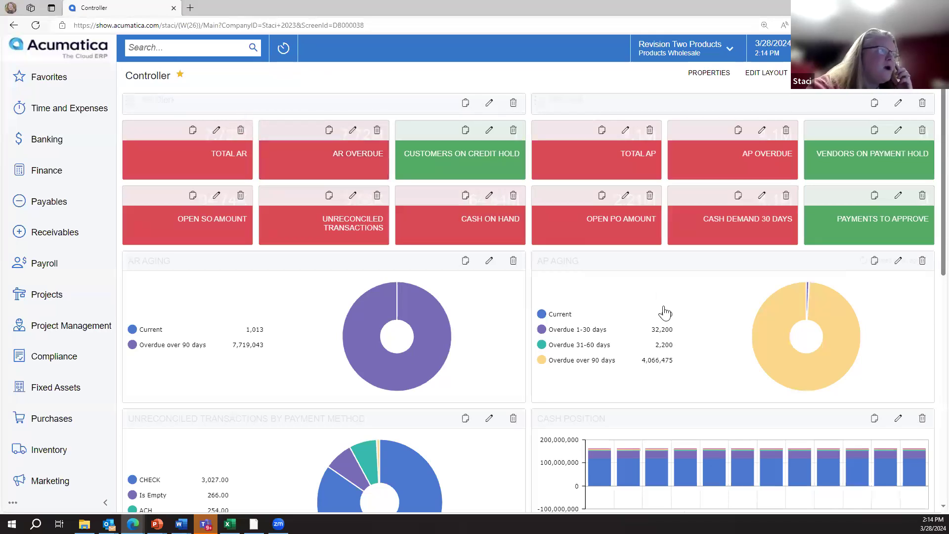
{"action": "scroll", "coordinate": [665, 313], "scroll_direction": "down", "scroll_amount": 12}
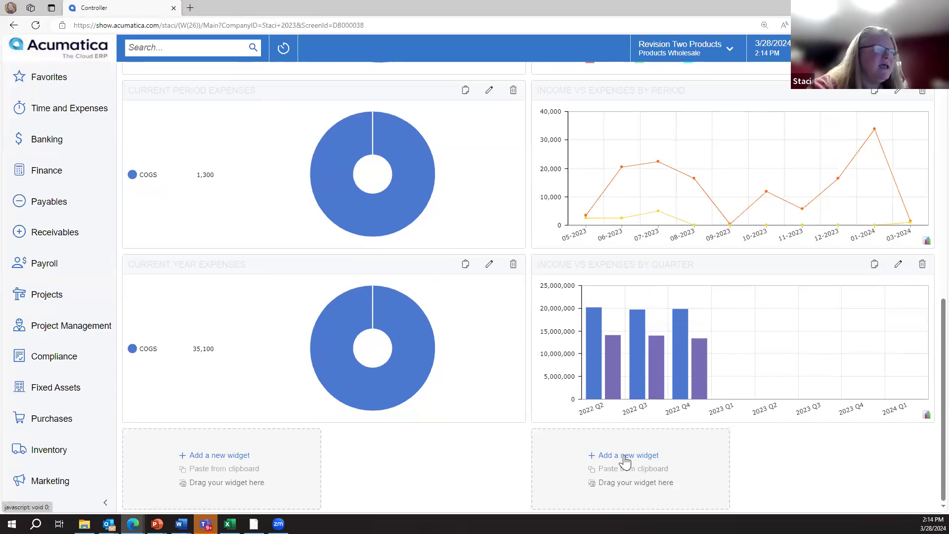
{"action": "left_click", "coordinate": [626, 456]}
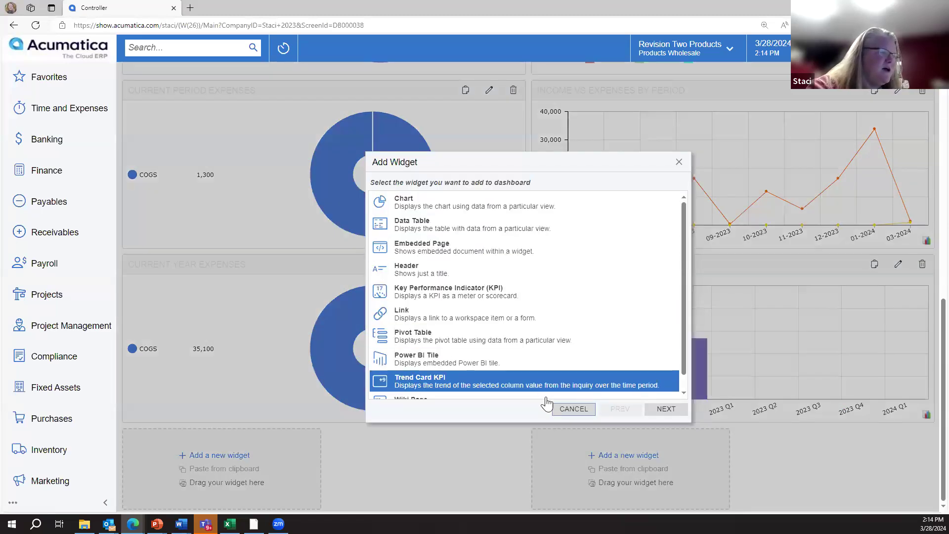
{"action": "left_click", "coordinate": [561, 317]}
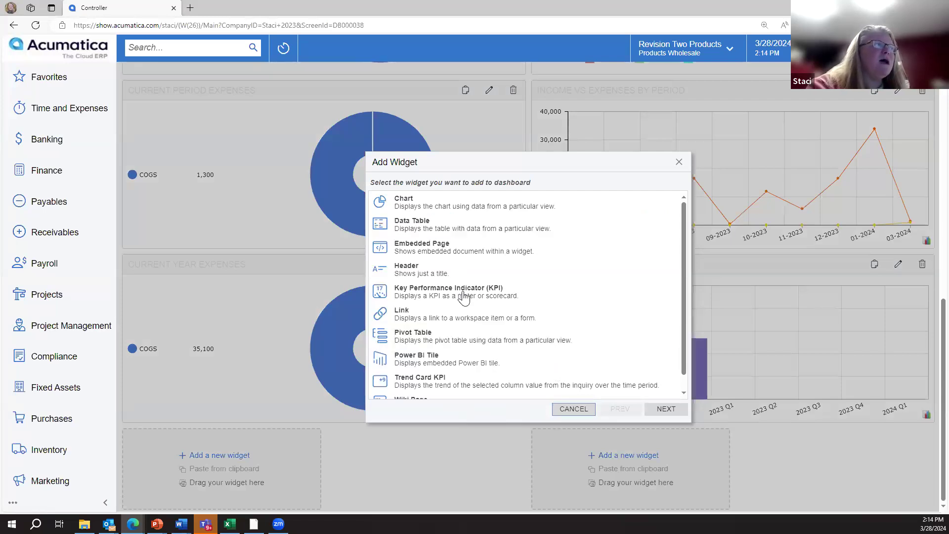
{"action": "left_click", "coordinate": [454, 337]}
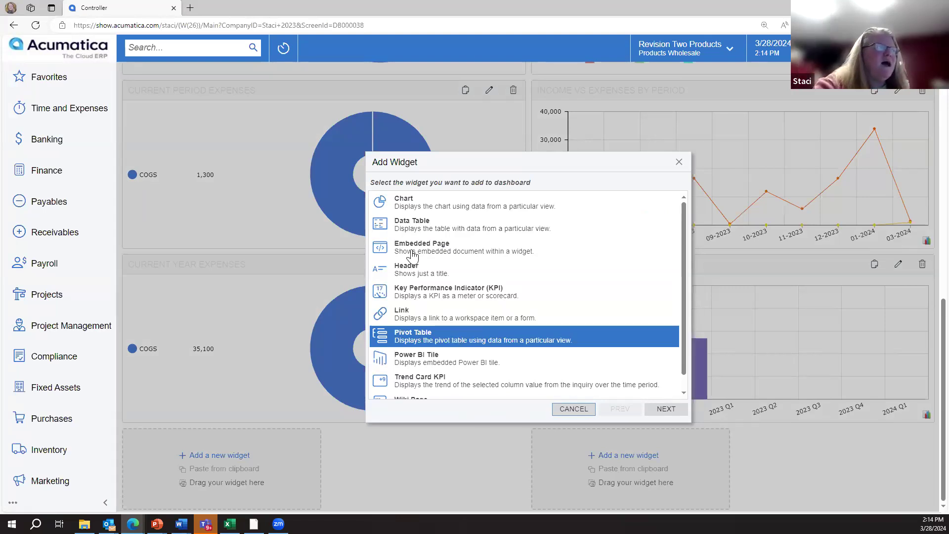
{"action": "left_click", "coordinate": [463, 268]}
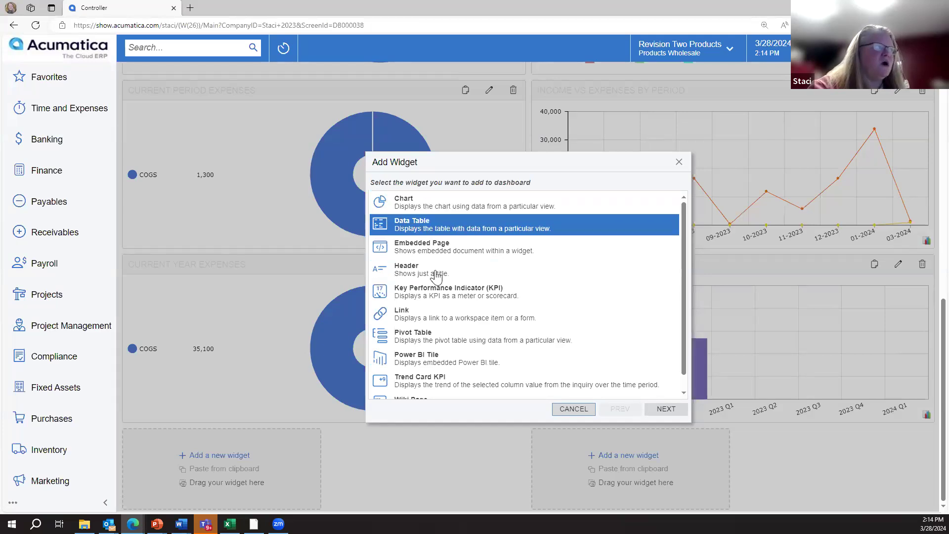
{"action": "scroll", "coordinate": [498, 372], "scroll_direction": "down", "scroll_amount": 1}
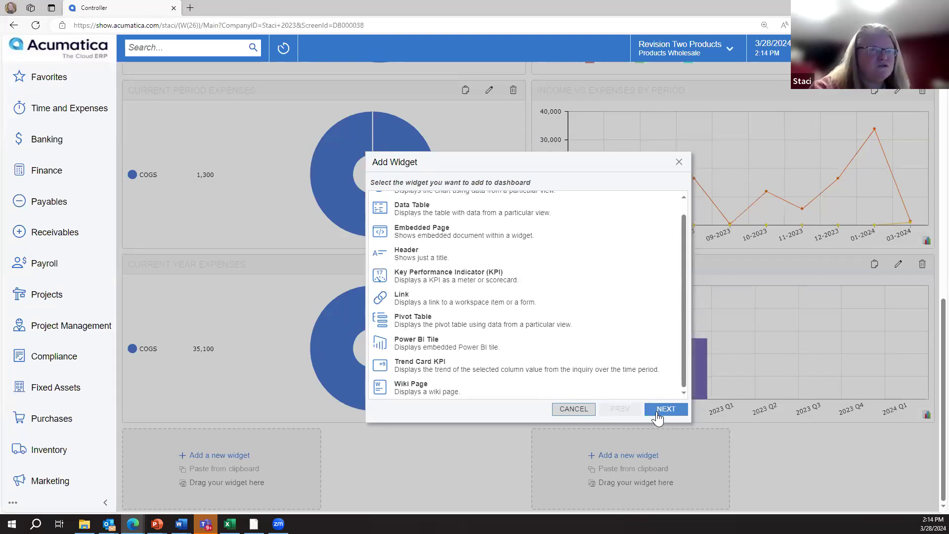
{"action": "scroll", "coordinate": [661, 418], "scroll_direction": "up", "scroll_amount": 4}
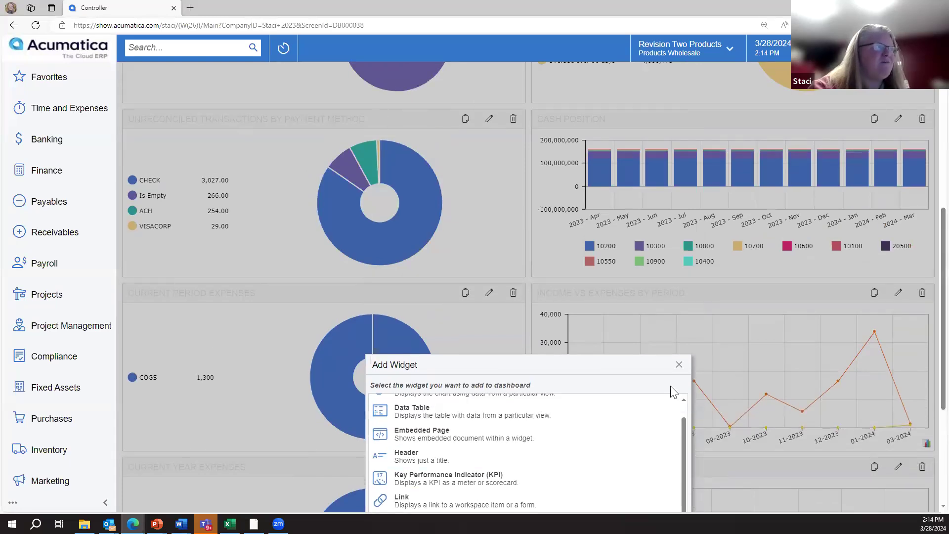
{"action": "left_click", "coordinate": [564, 272]}
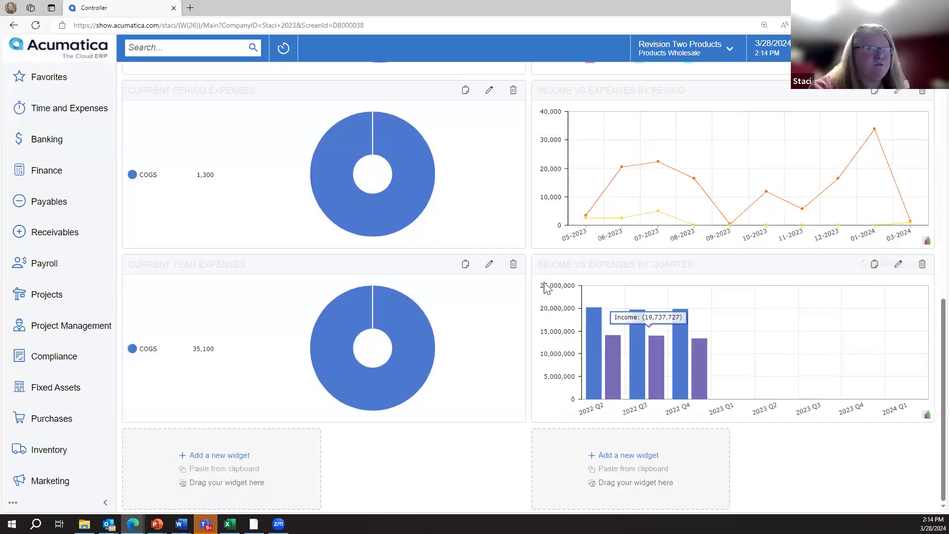
{"action": "scroll", "coordinate": [568, 307], "scroll_direction": "up", "scroll_amount": 12}
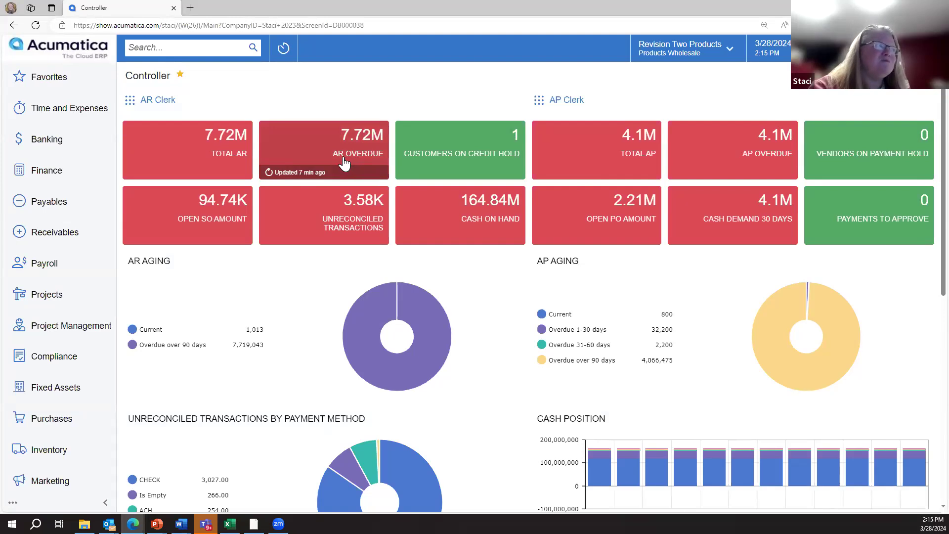
Step: Drill down into the AR Overdue figure and show only the customers over 200,000
{"action": "left_click", "coordinate": [320, 140]}
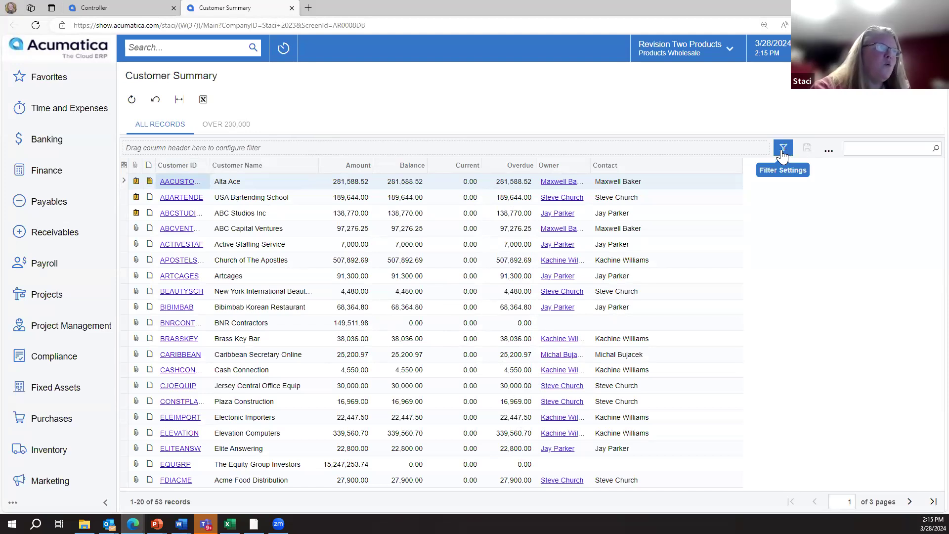
{"action": "left_click", "coordinate": [219, 129]}
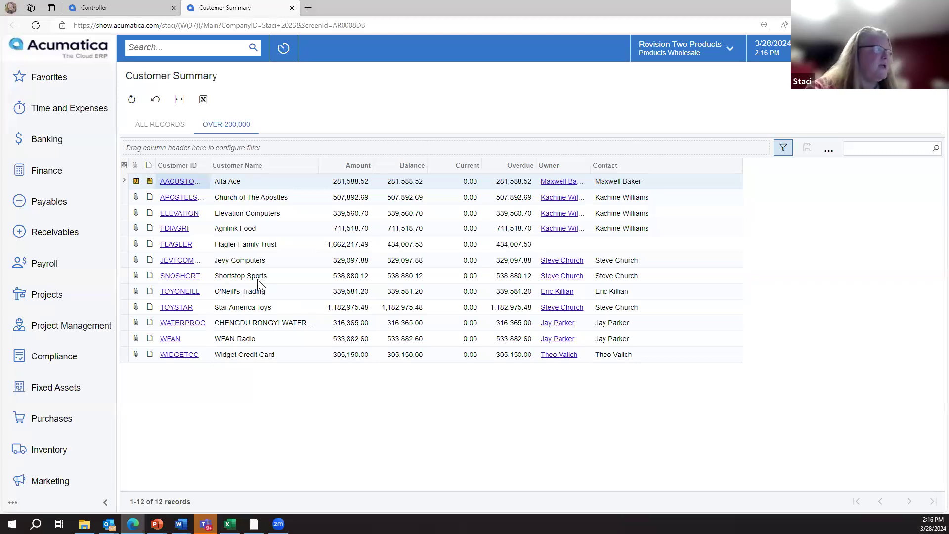
Step: Open the Shortstop Sports customer record through its customer details and show its contacts
{"action": "left_click", "coordinate": [176, 280]}
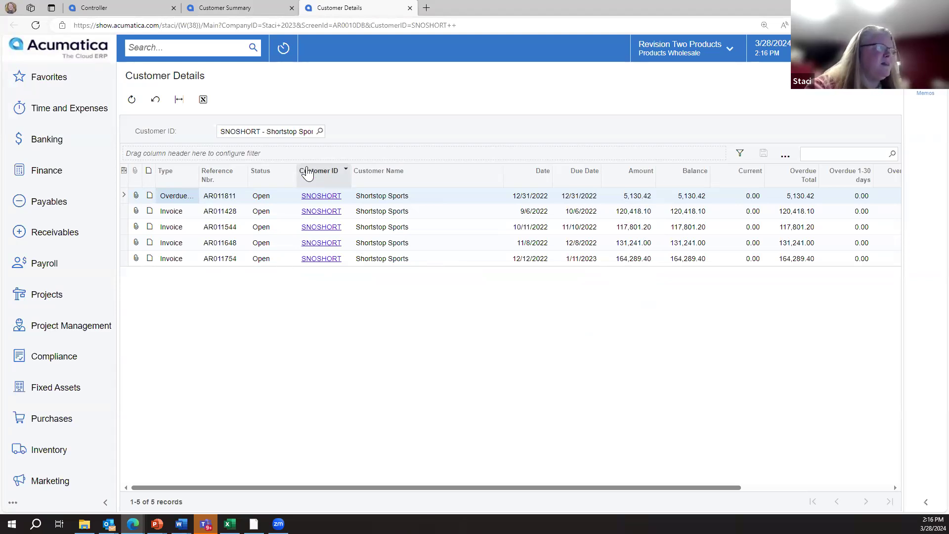
{"action": "left_click", "coordinate": [321, 196]}
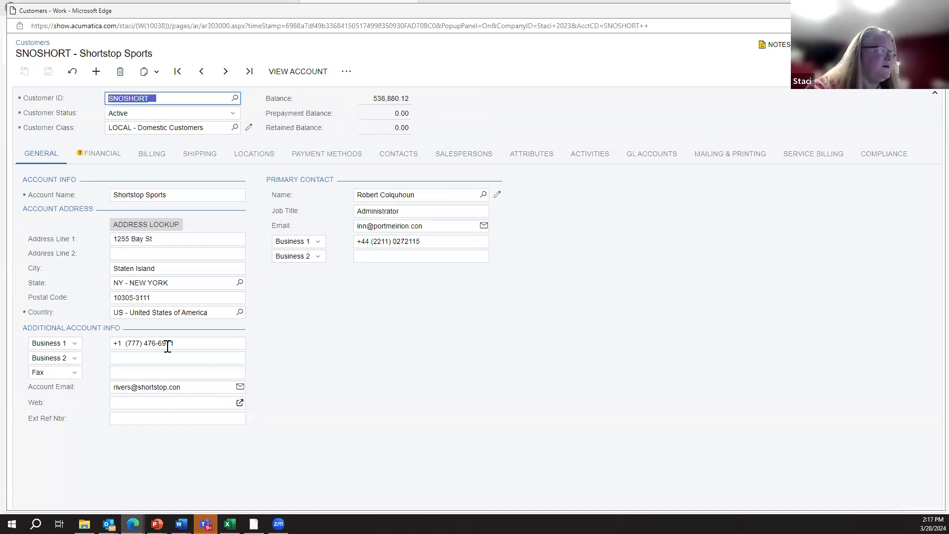
{"action": "left_click", "coordinate": [420, 163]}
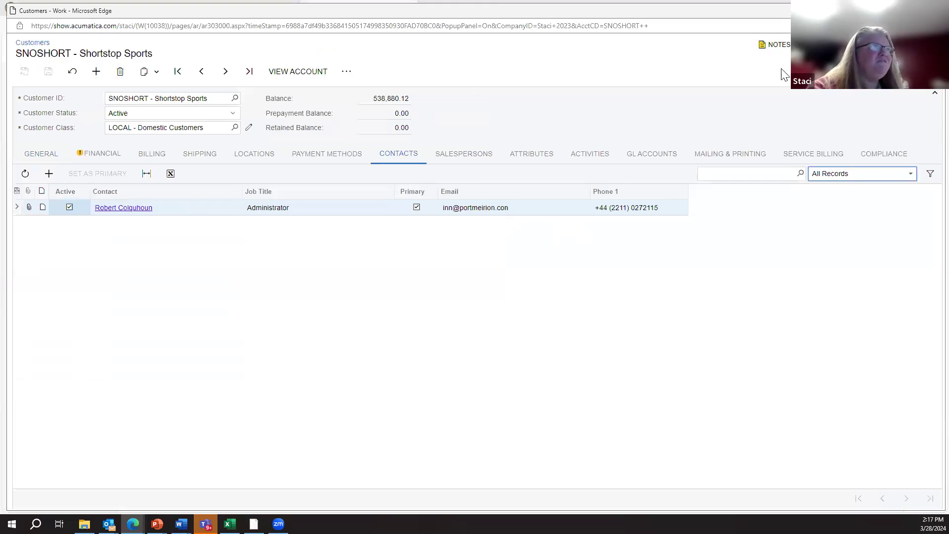
Step: Attach Brand Glue Invoice.pdf from Documents > Demo Scripts & Notes to the Shortstop Sports customer record
{"action": "mouse_move", "coordinate": [779, 49]}
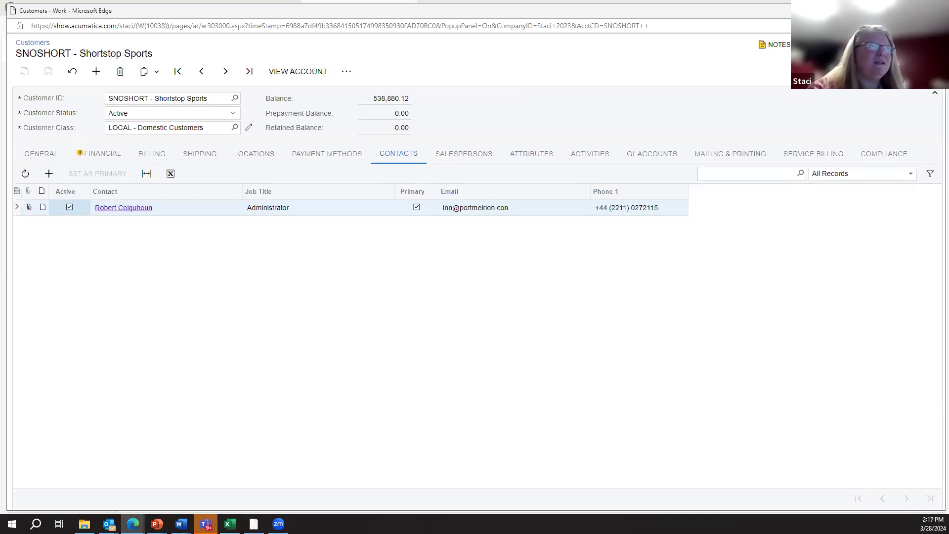
{"action": "left_click", "coordinate": [816, 44]}
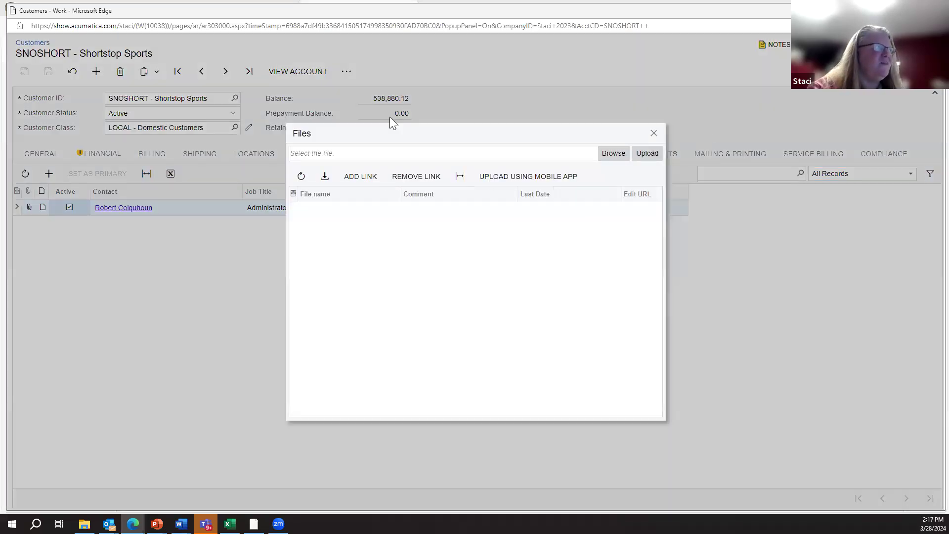
{"action": "left_click", "coordinate": [606, 156]}
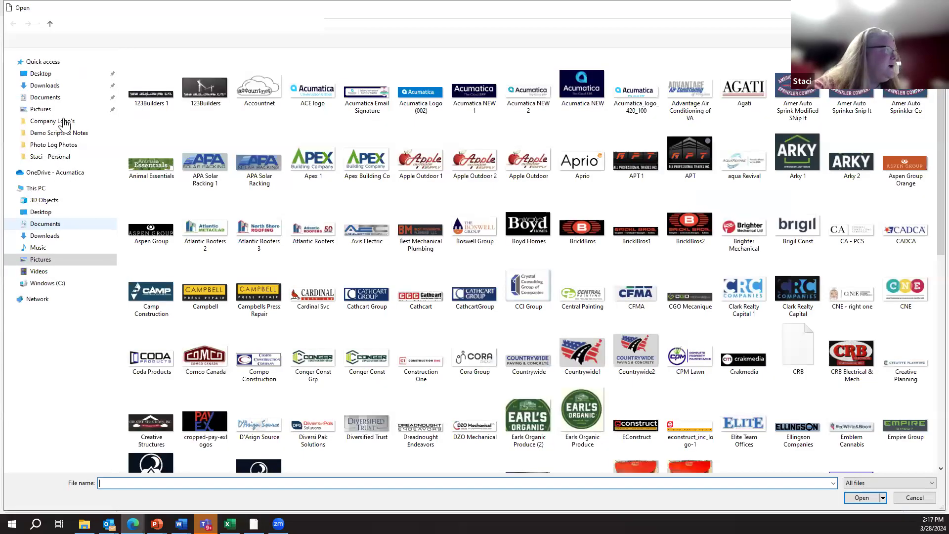
{"action": "left_click", "coordinate": [46, 97]}
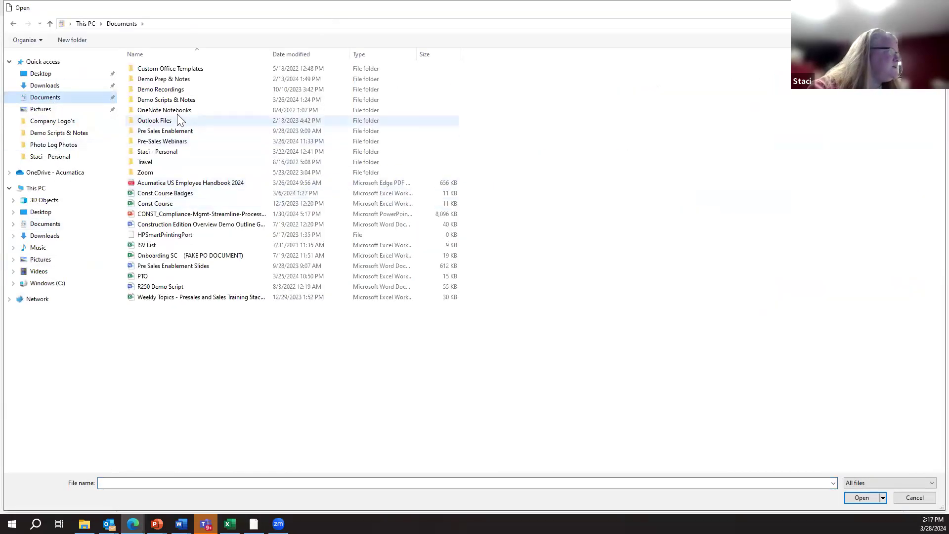
{"action": "left_click", "coordinate": [169, 101]}
{"action": "double_click", "coordinate": [170, 101]}
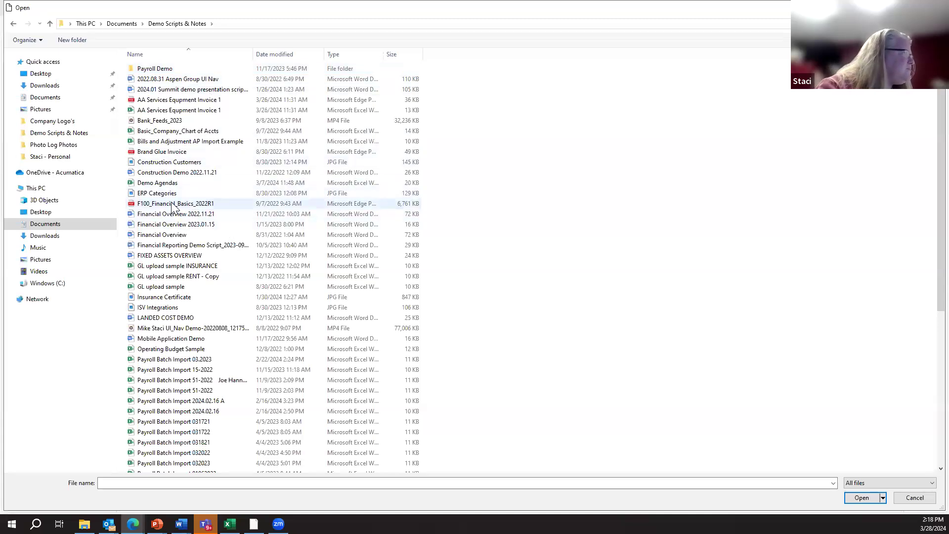
{"action": "double_click", "coordinate": [178, 151]}
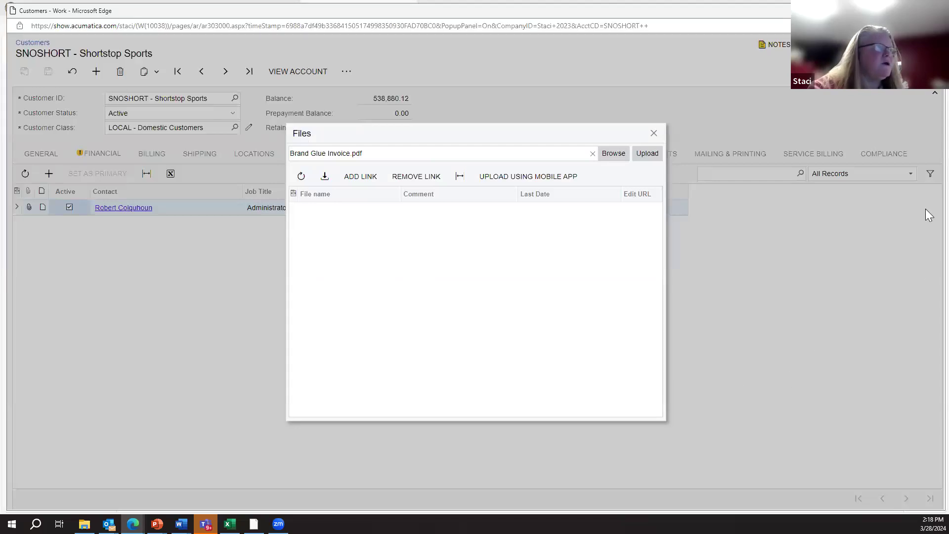
{"action": "left_click", "coordinate": [647, 153]}
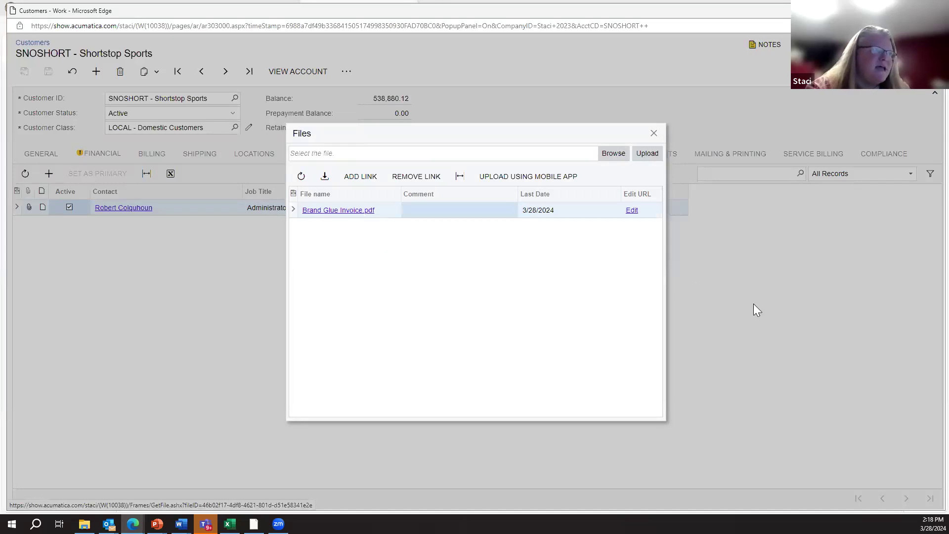
{"action": "left_click", "coordinate": [653, 133]}
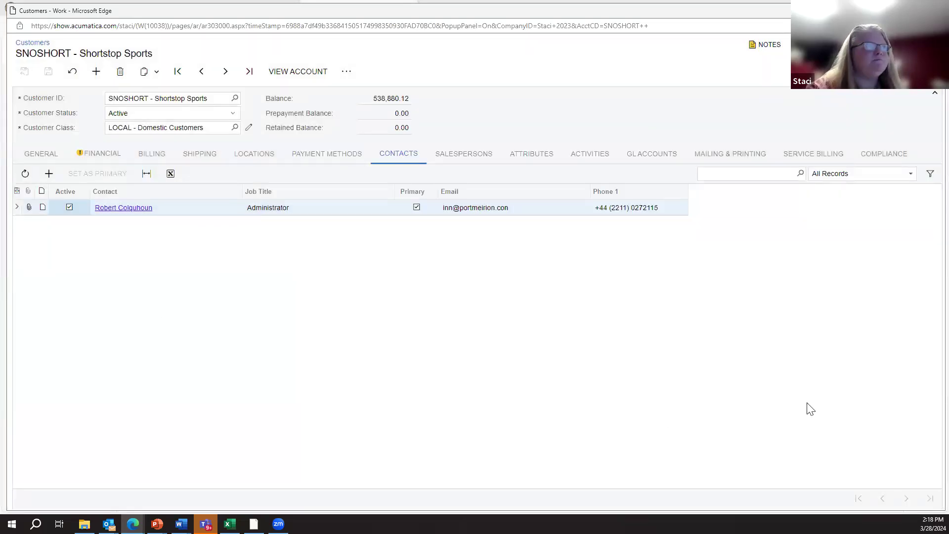
Step: View the activities logged for Shortstop Sports and close the customer record
{"action": "left_click", "coordinate": [584, 153]}
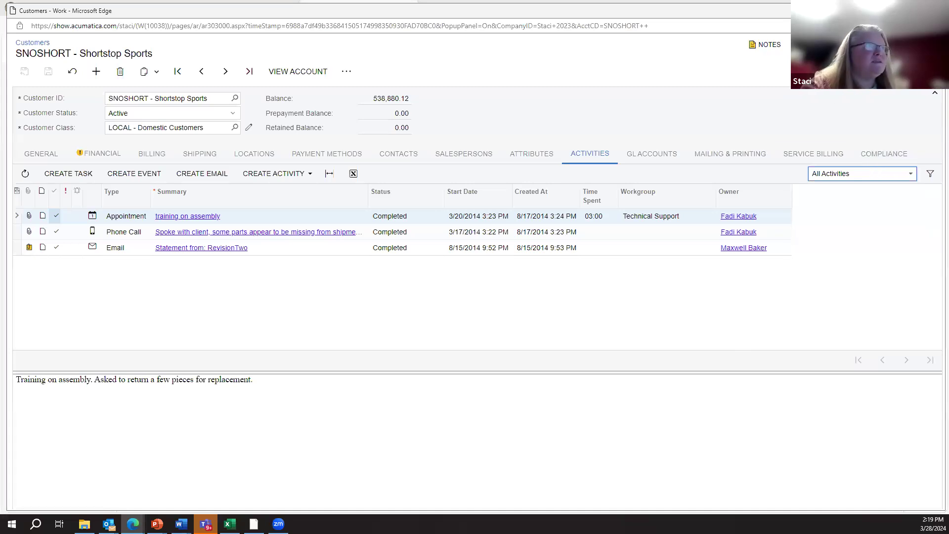
{"action": "left_click_drag", "start_coordinate": [831, 10], "coordinate": [825, 48]}
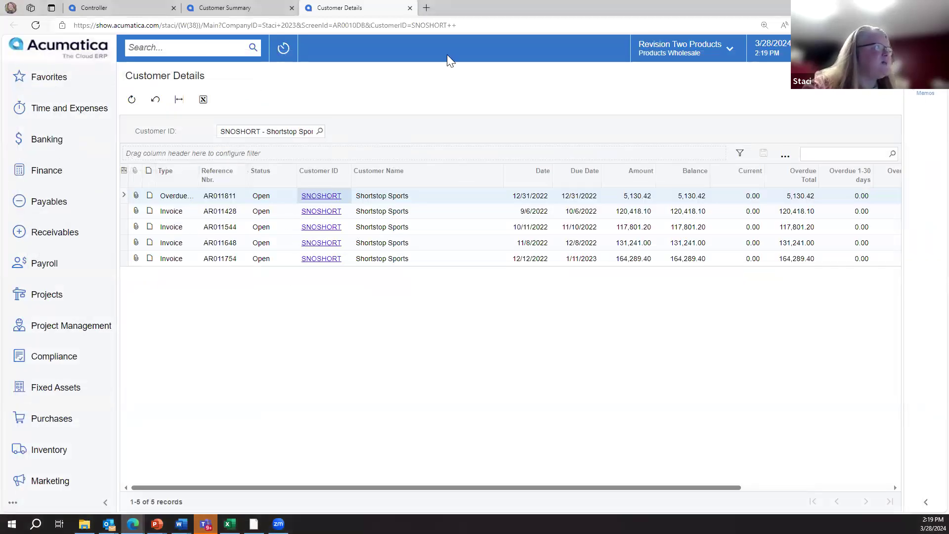
Step: Return from the customer summary to the Controller home dashboard and open the AP Clerk dashboard from the favorites
{"action": "left_click", "coordinate": [244, 10]}
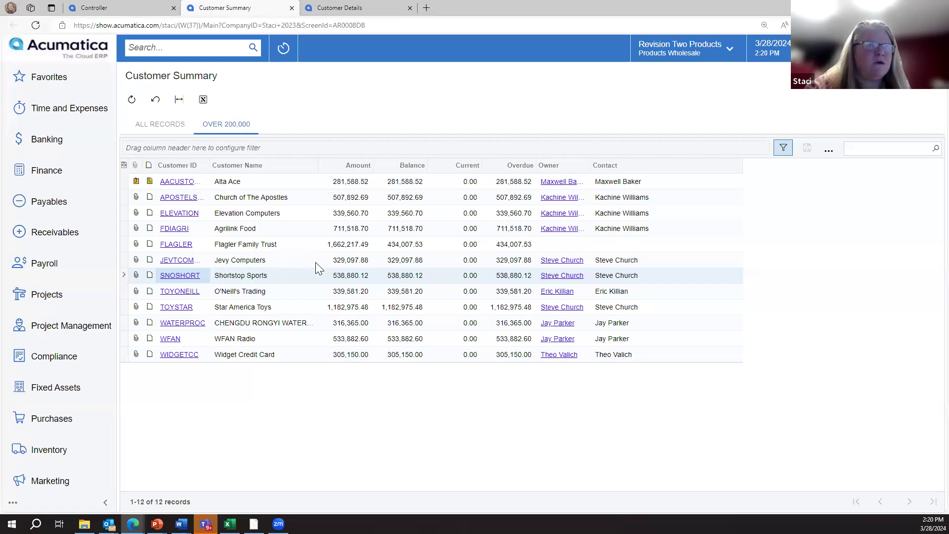
{"action": "left_click", "coordinate": [75, 52]}
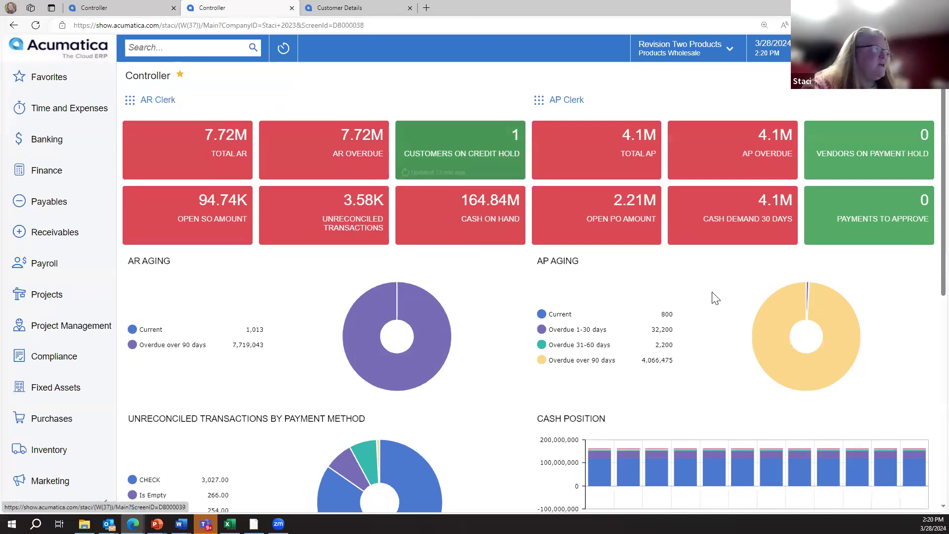
{"action": "left_click", "coordinate": [46, 76]}
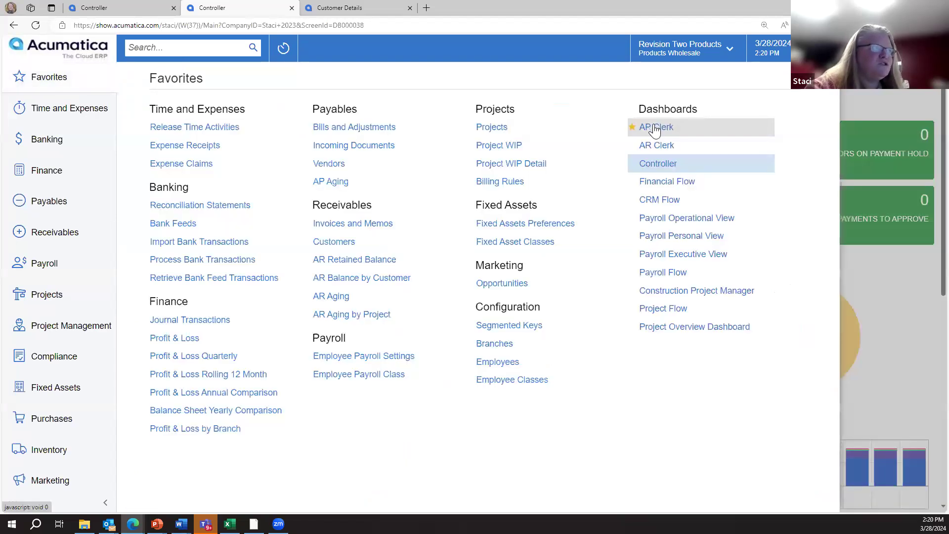
{"action": "left_click", "coordinate": [656, 128]}
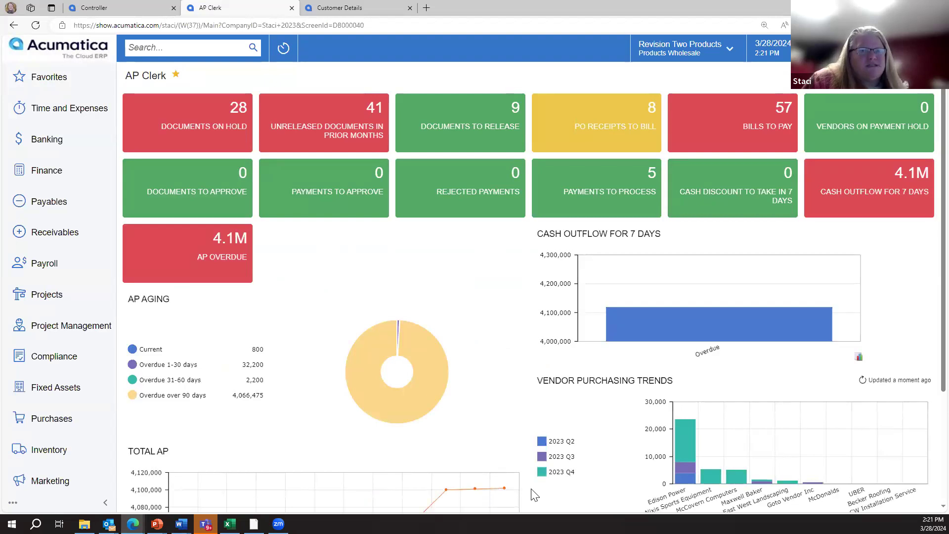
{"action": "mouse_move", "coordinate": [516, 492]}
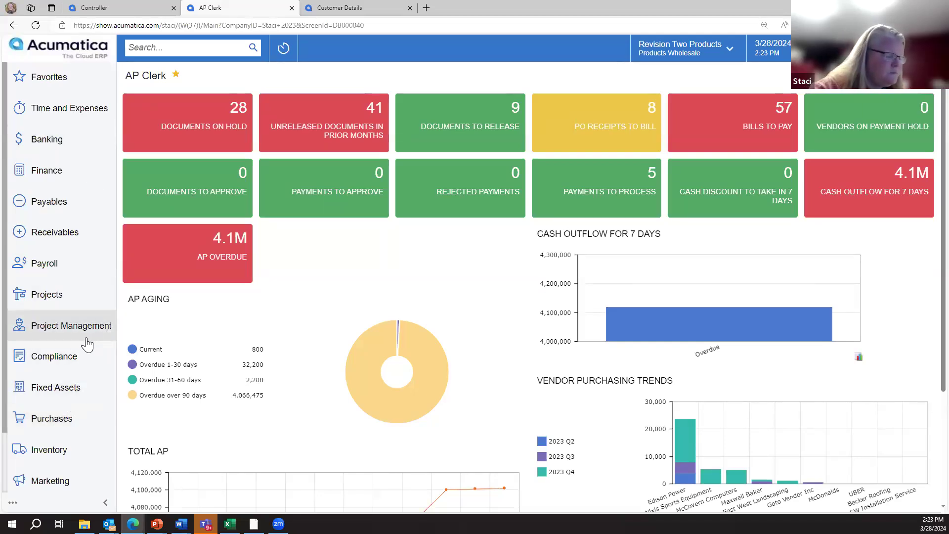
Step: Show all items of the Payables workspace and look through its transactions, processes, reports, 1099 reporting and preferences
{"action": "left_click", "coordinate": [49, 202]}
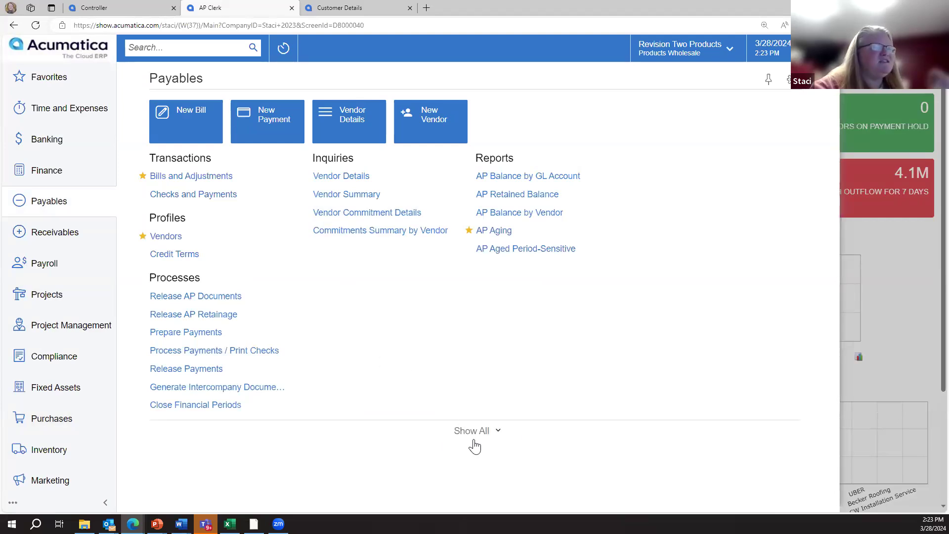
{"action": "left_click", "coordinate": [320, 470]}
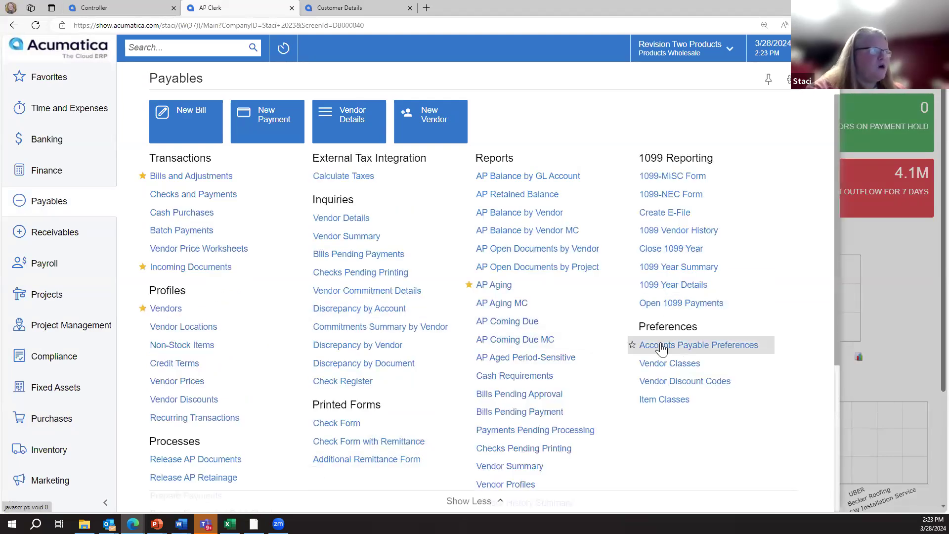
{"action": "scroll", "coordinate": [632, 396], "scroll_direction": "down", "scroll_amount": 4}
{"action": "scroll", "coordinate": [629, 410], "scroll_direction": "down", "scroll_amount": 1}
{"action": "scroll", "coordinate": [629, 415], "scroll_direction": "up", "scroll_amount": 5}
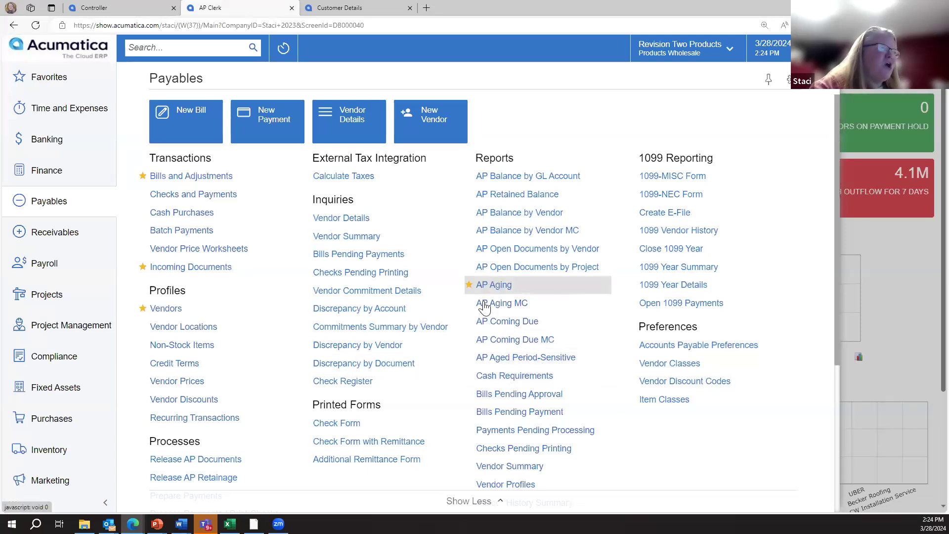
{"action": "scroll", "coordinate": [458, 415], "scroll_direction": "down", "scroll_amount": 5}
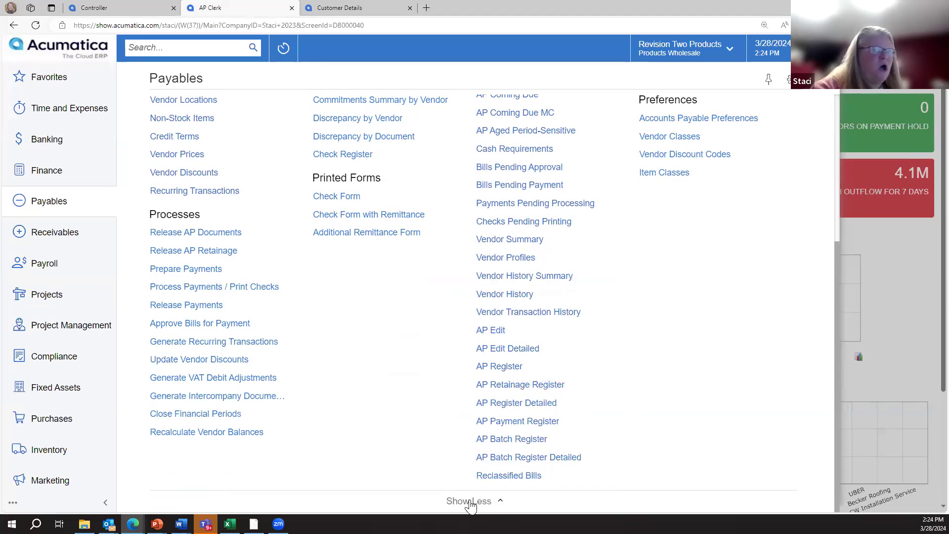
{"action": "scroll", "coordinate": [443, 402], "scroll_direction": "up", "scroll_amount": 5}
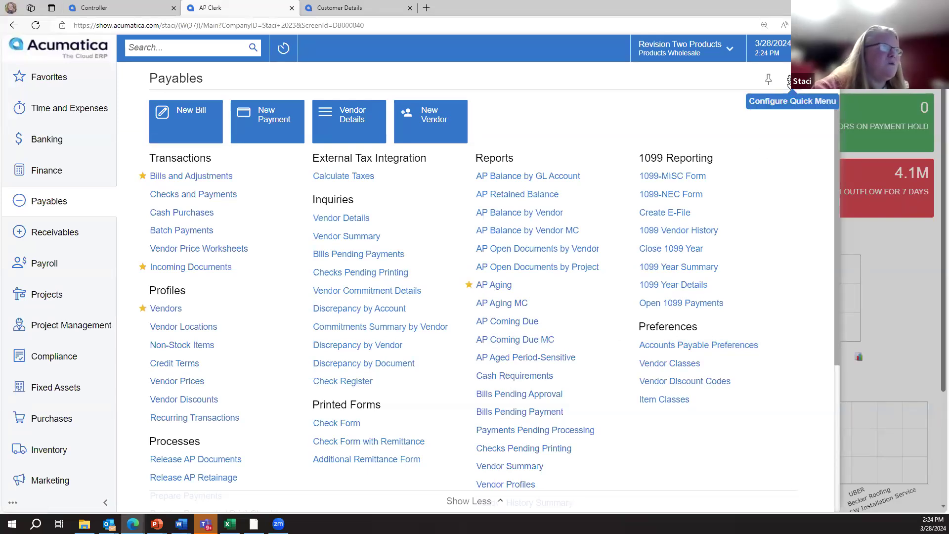
Step: View the quick menu configuration of the Payables workspace, exit it, and collapse the full item list
{"action": "left_click", "coordinate": [789, 81]}
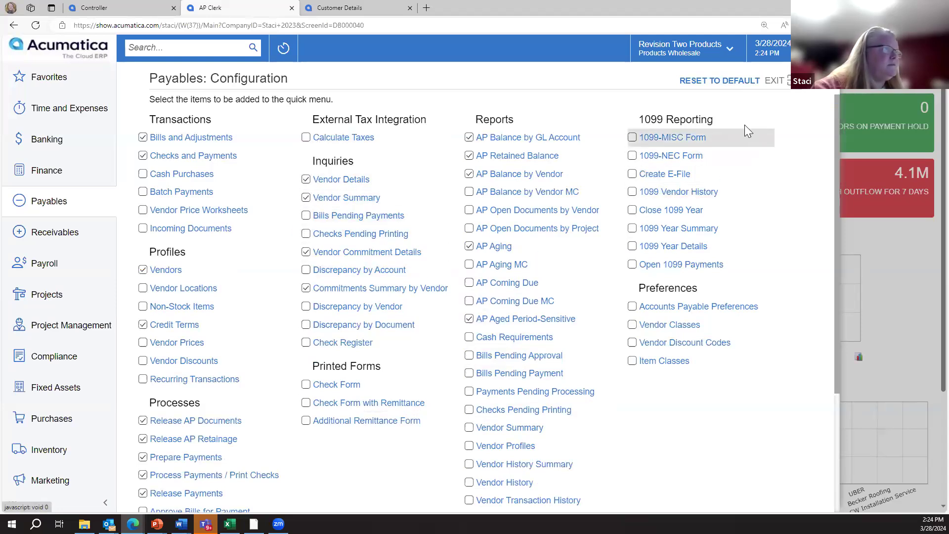
{"action": "left_click", "coordinate": [774, 81]}
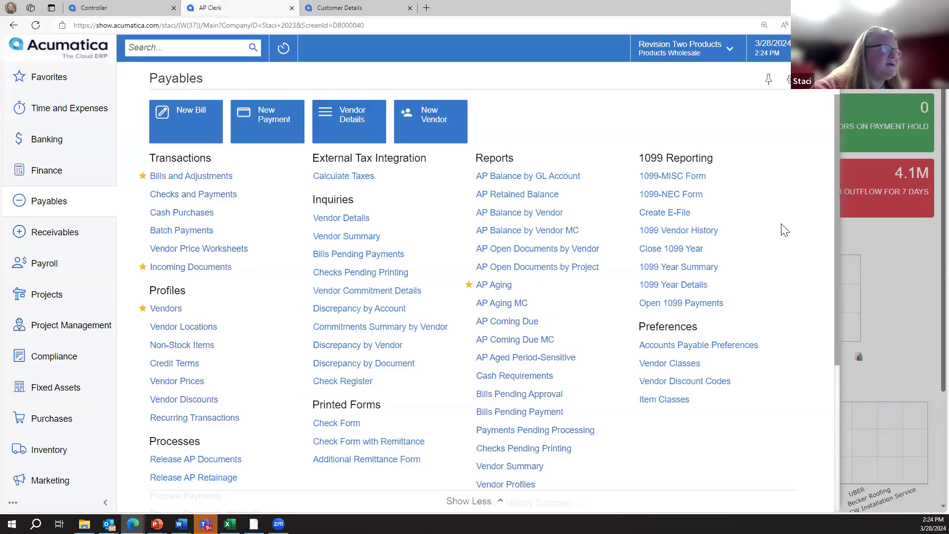
{"action": "left_click", "coordinate": [475, 503]}
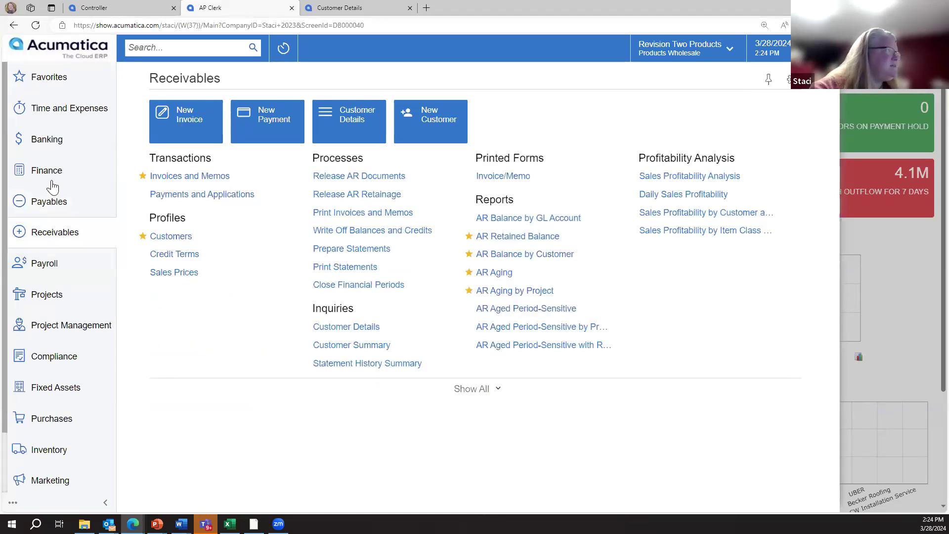
Step: Mark Trial Balance Summary, Account Details and Release Budgets in the Finance workspace as favorites
{"action": "left_click", "coordinate": [37, 170]}
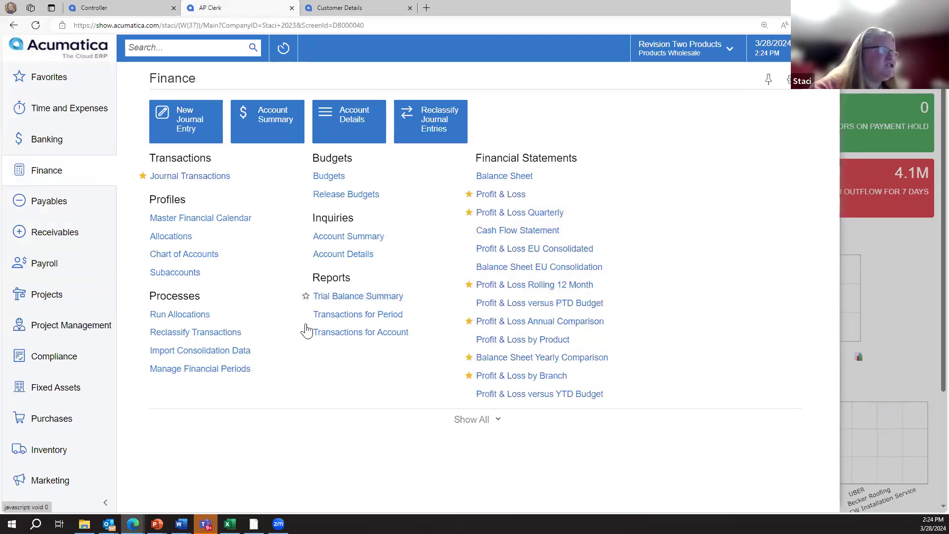
{"action": "left_click", "coordinate": [305, 296]}
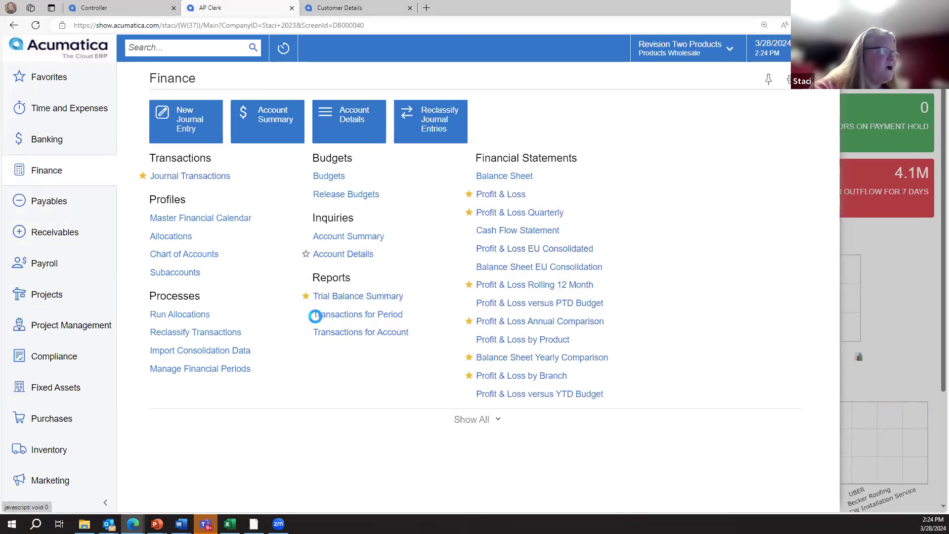
{"action": "left_click", "coordinate": [310, 262]}
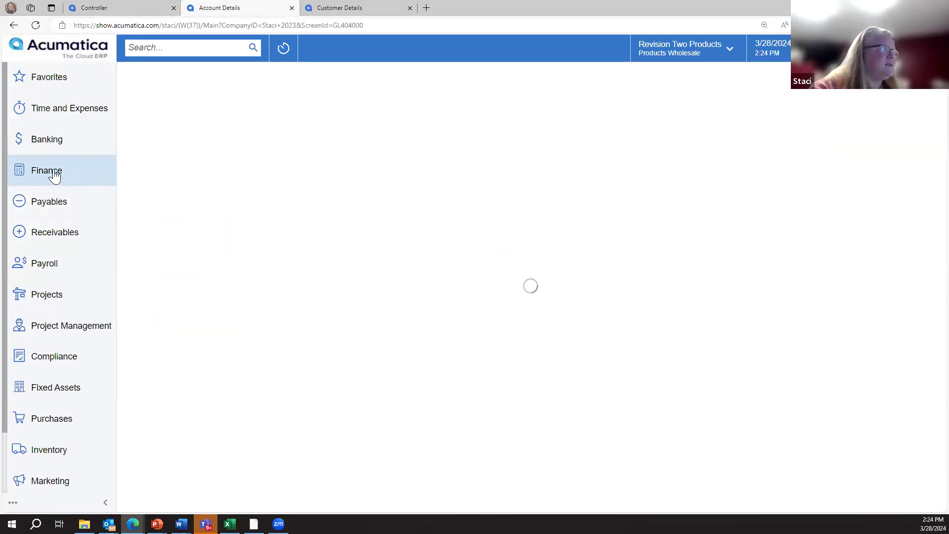
{"action": "left_click", "coordinate": [96, 170]}
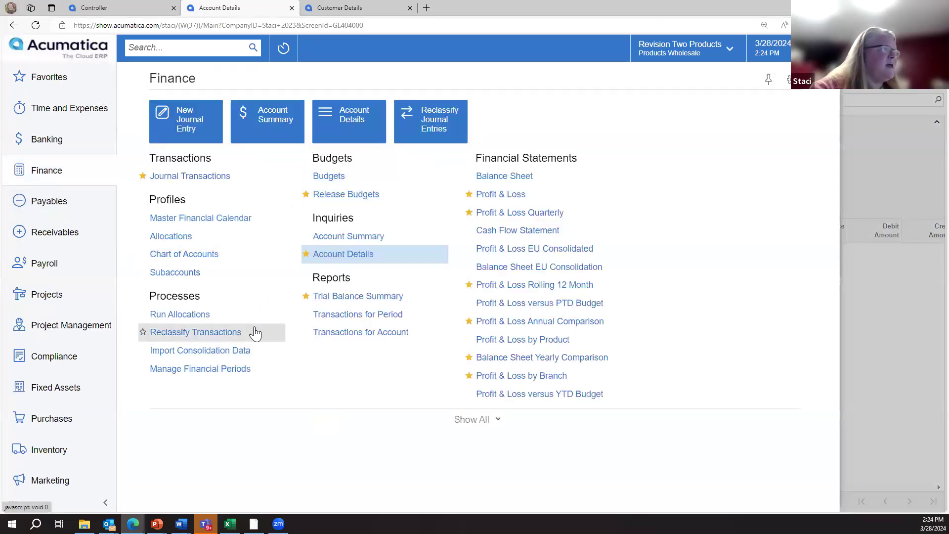
{"action": "left_click", "coordinate": [306, 194]}
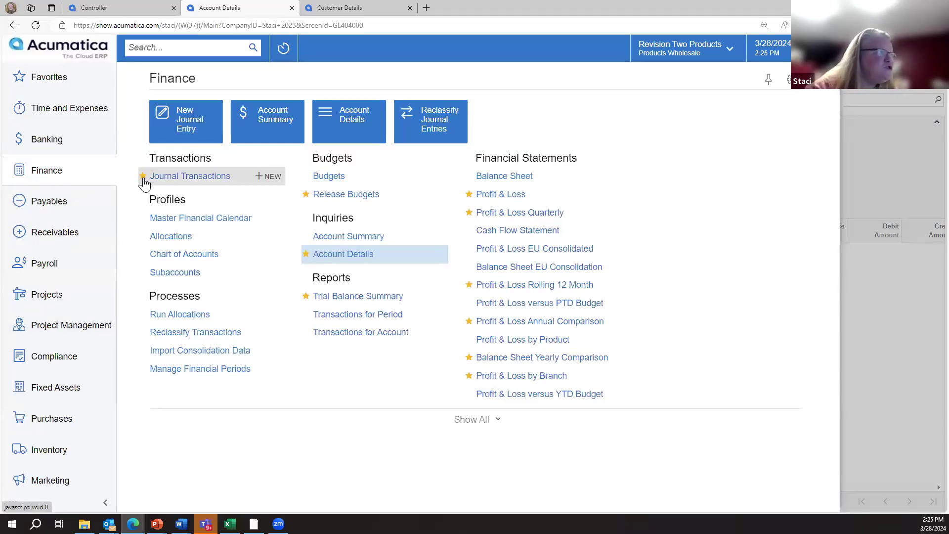
Step: Look over the starred items in the Payables and Receivables workspaces and display the full Favorites list
{"action": "left_click", "coordinate": [57, 202]}
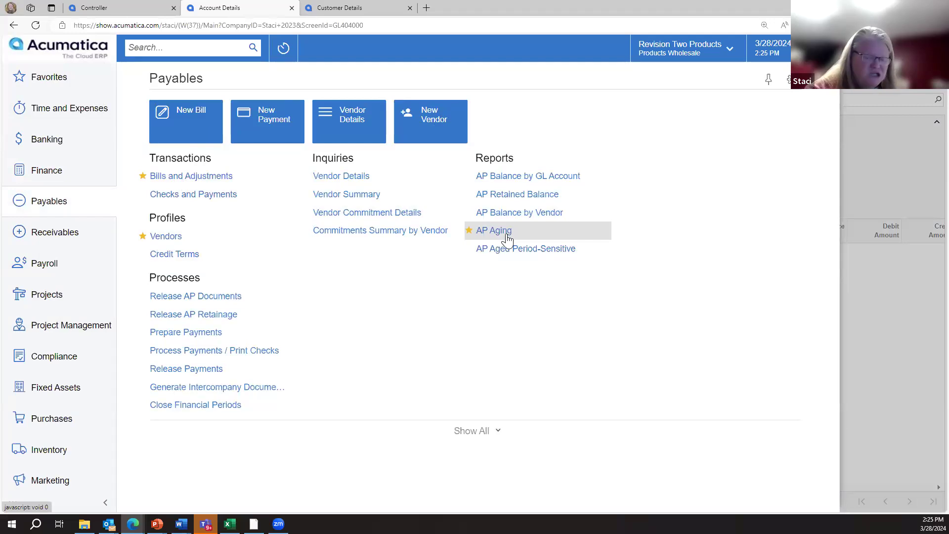
{"action": "left_click", "coordinate": [49, 241]}
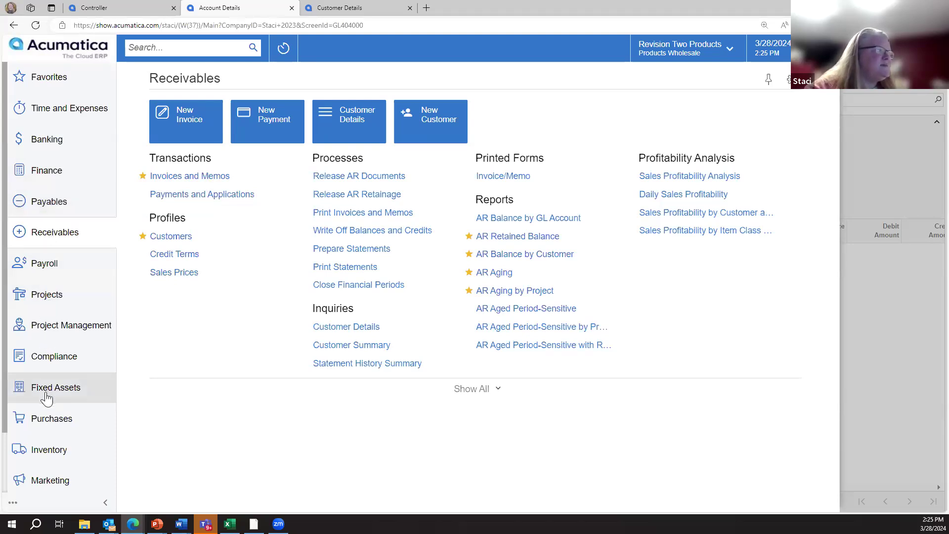
{"action": "left_click", "coordinate": [39, 78]}
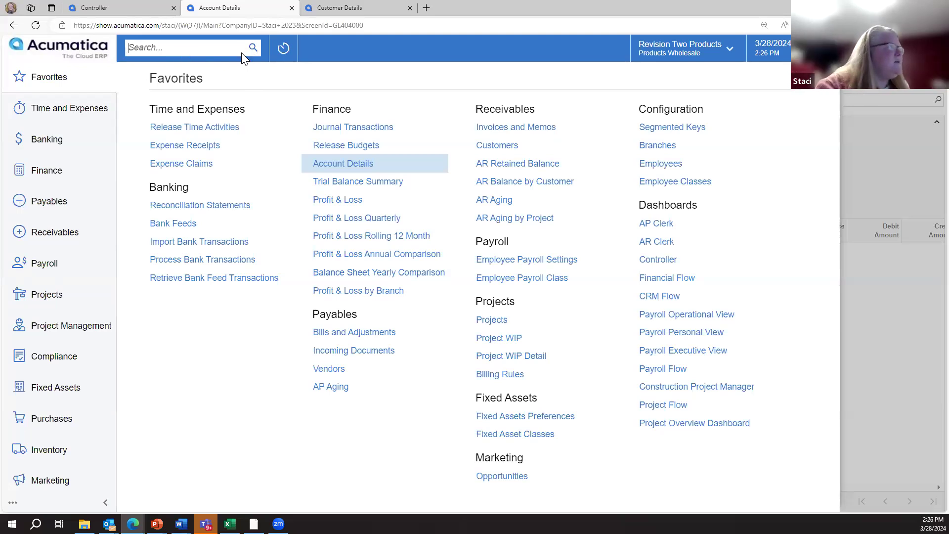
Step: Search the system for 1099 and review the matching menu items, help topics, and transactions and profiles
{"action": "left_click", "coordinate": [189, 51]}
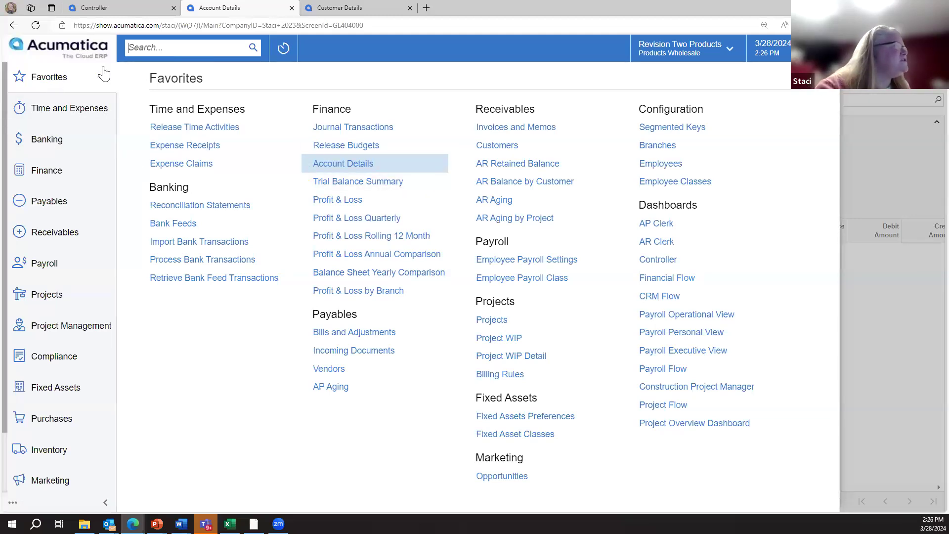
{"action": "left_click", "coordinate": [159, 47]}
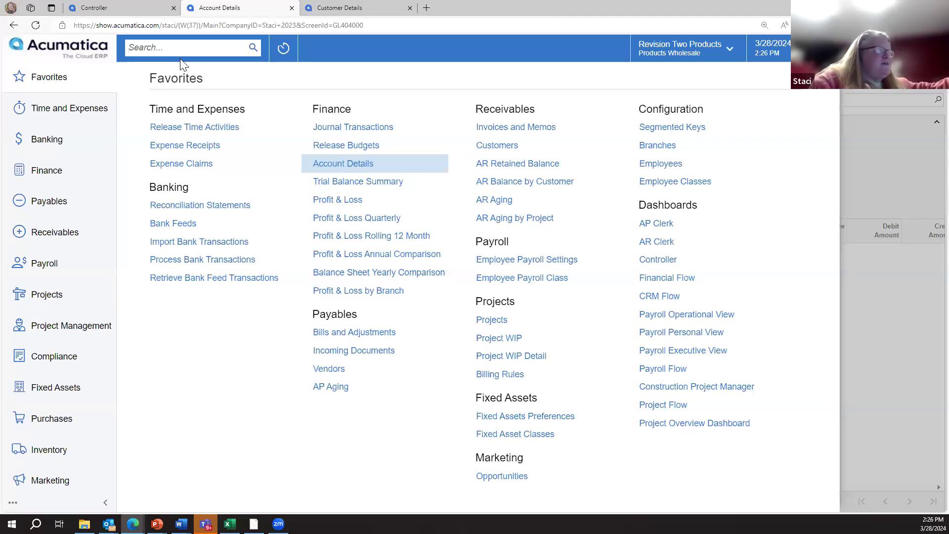
{"action": "type", "text": "1099"}
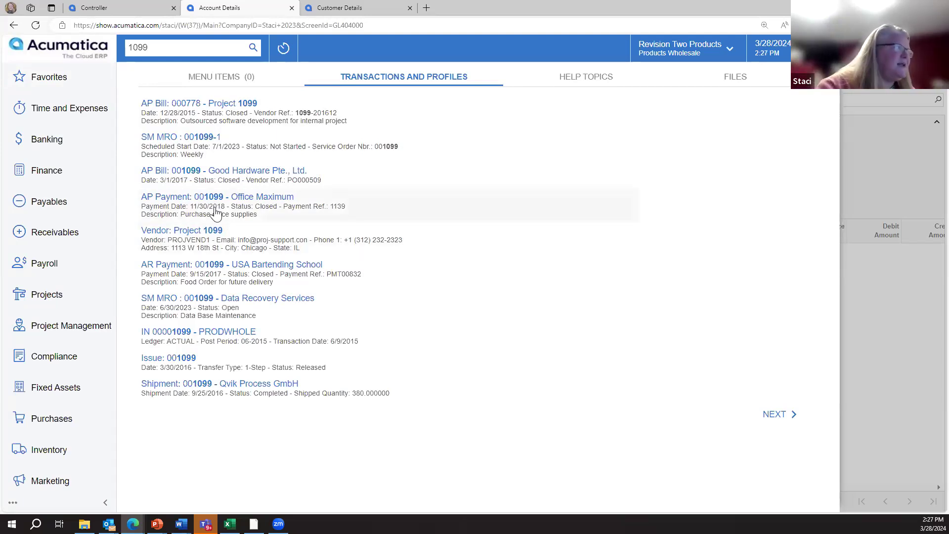
{"action": "left_click", "coordinate": [212, 78]}
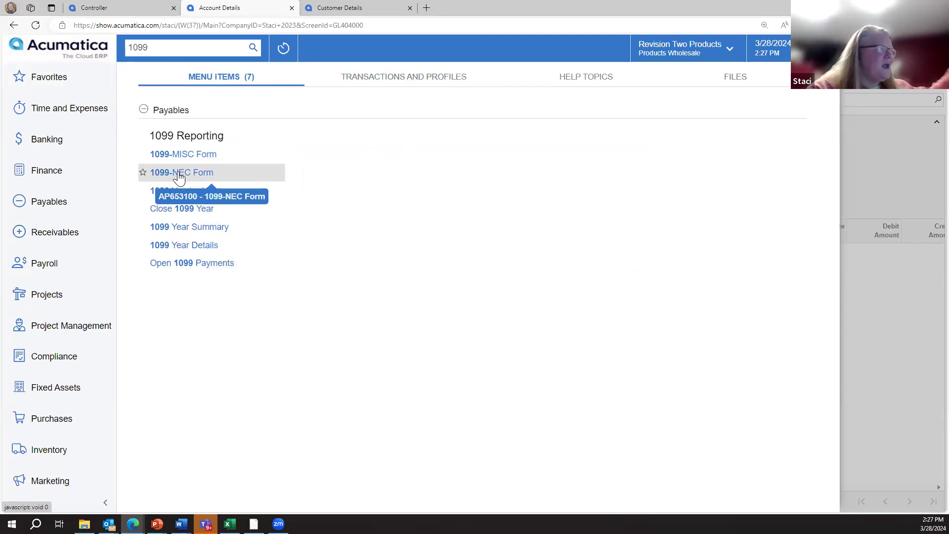
{"action": "left_click", "coordinate": [586, 79]}
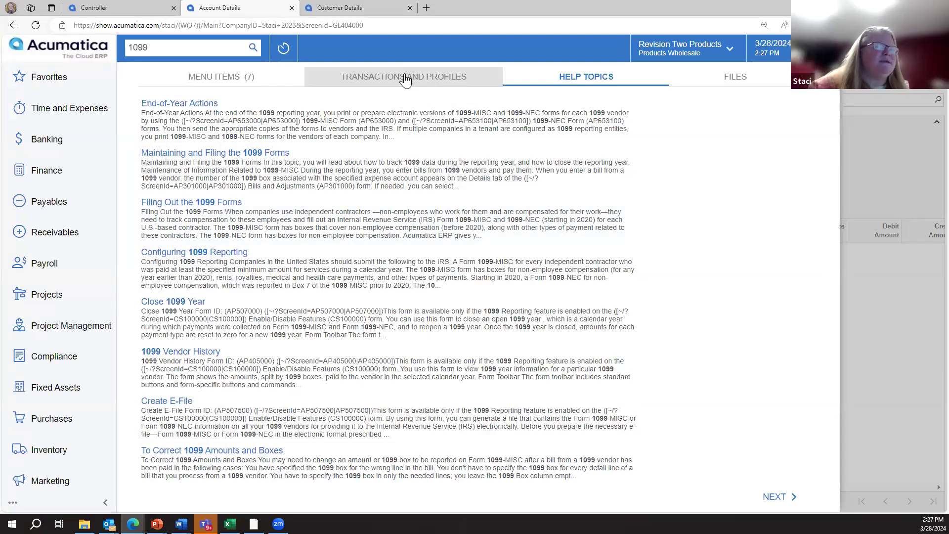
{"action": "left_click", "coordinate": [390, 77]}
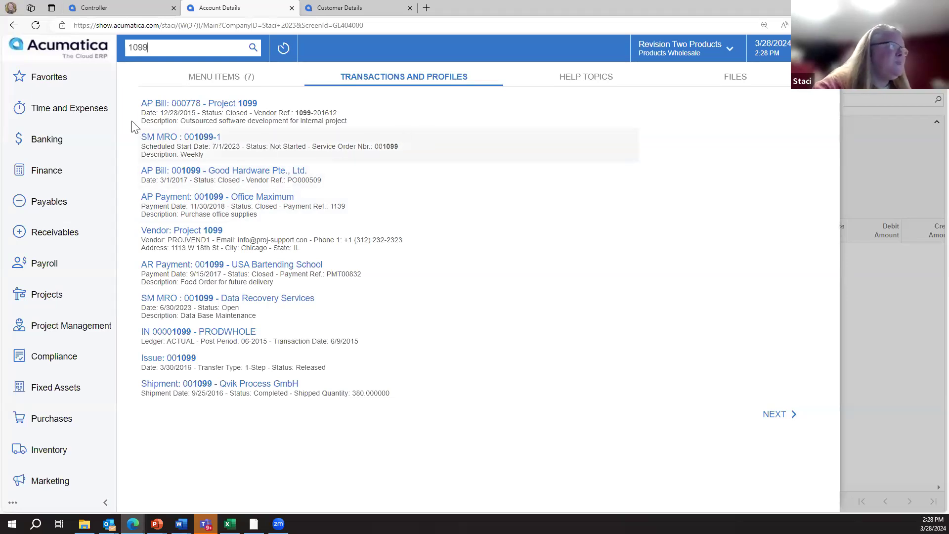
Step: Find the Alta Ace customer record by a partial phone number and view its contacts and general details
{"action": "key", "text": "BackSpace"}
{"action": "key", "text": "BackSpace"}
{"action": "key", "text": "BackSpace"}
{"action": "key", "text": "BackSpace"}
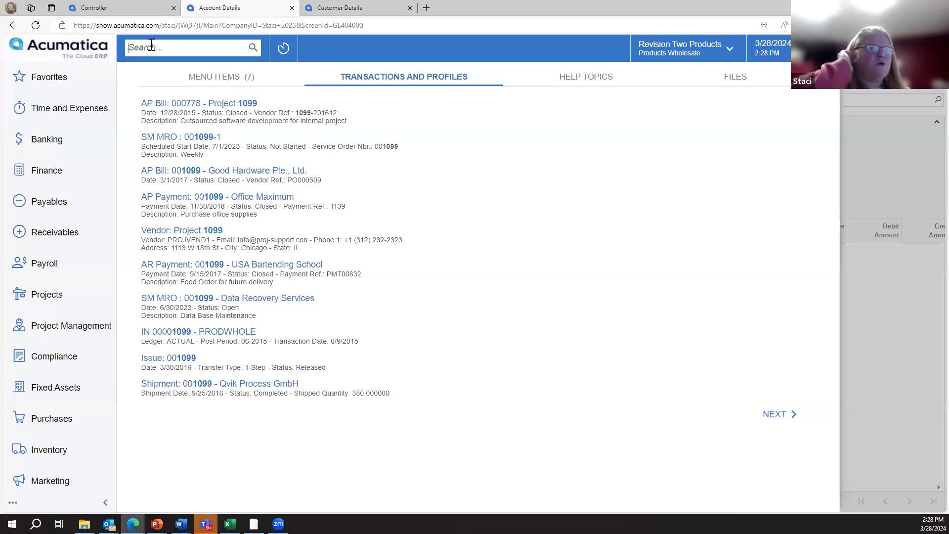
{"action": "type", "text": "212"}
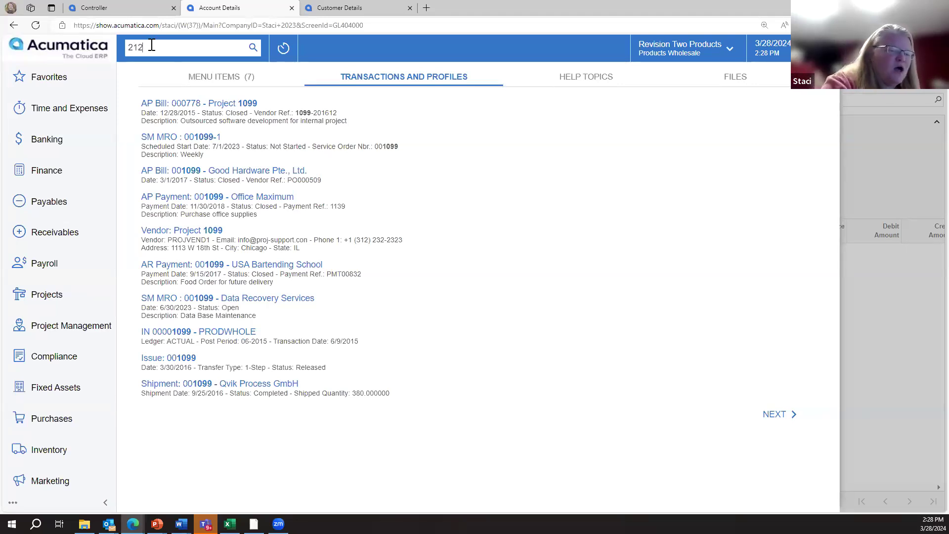
{"action": "type", "text": "-555"}
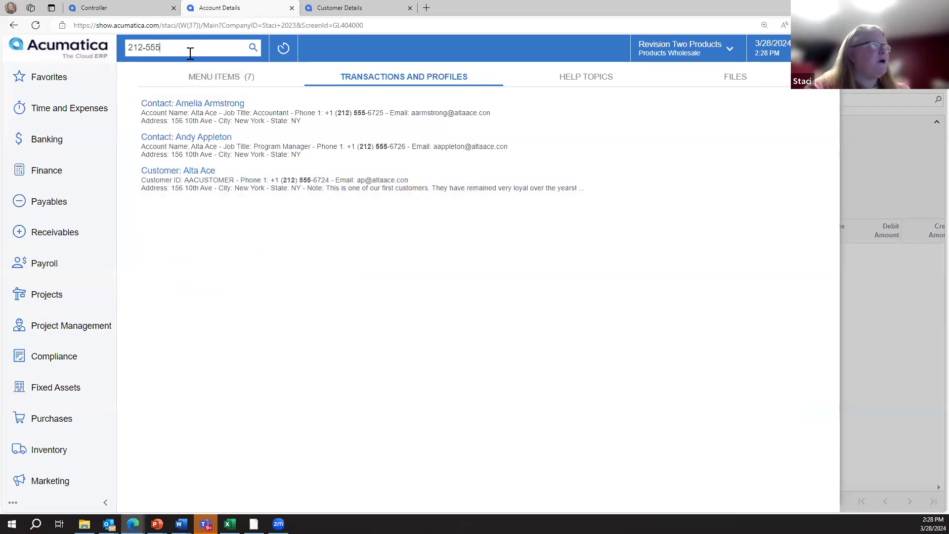
{"action": "left_click", "coordinate": [160, 170]}
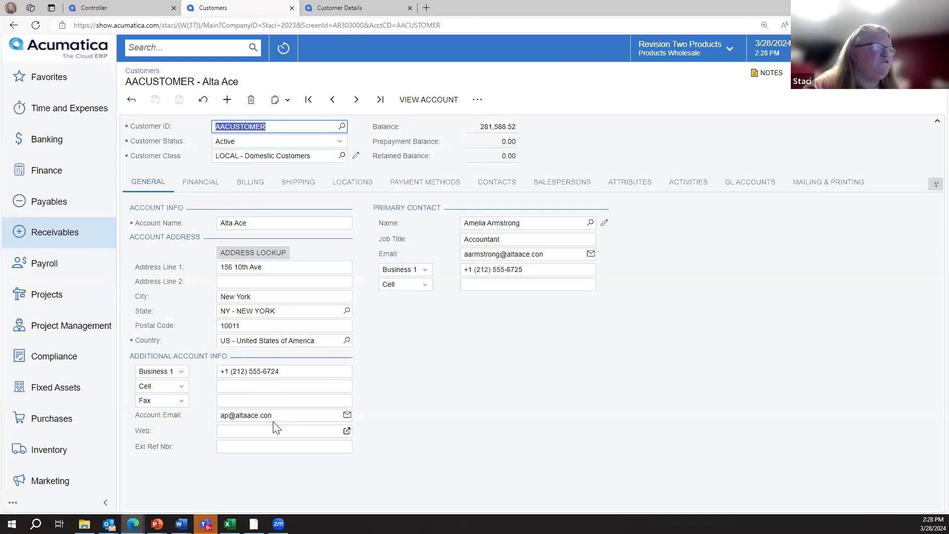
{"action": "left_click", "coordinate": [496, 183]}
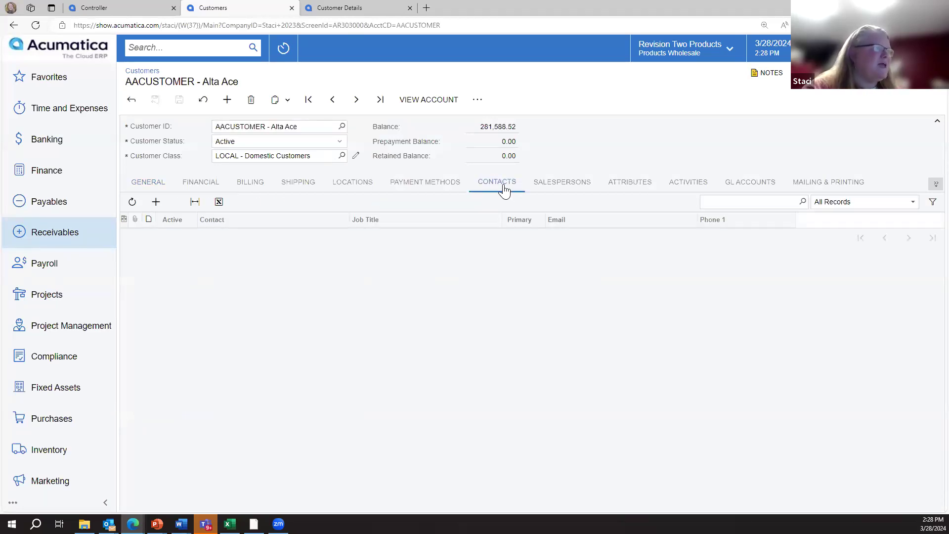
{"action": "left_click", "coordinate": [146, 188]}
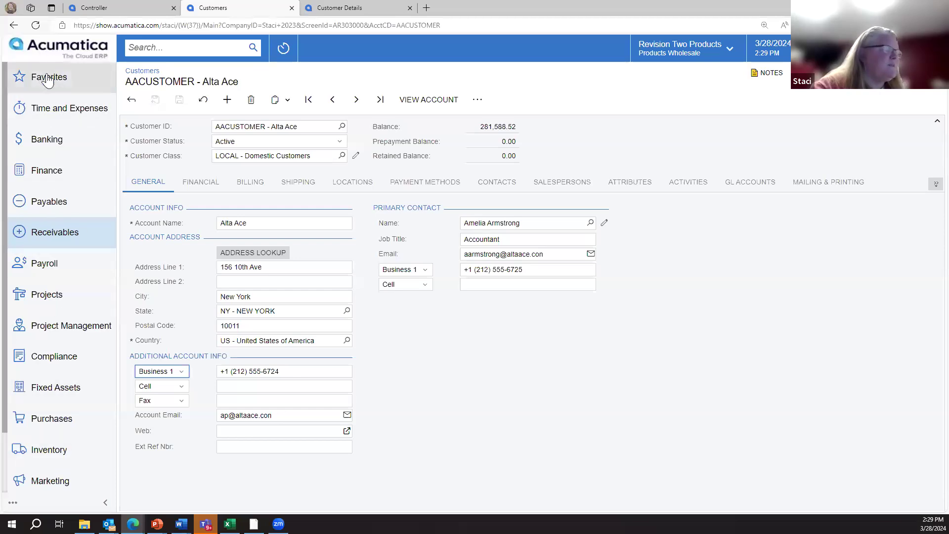
Step: View the recently viewed records and display the list of companies and branches
{"action": "left_click", "coordinate": [285, 53]}
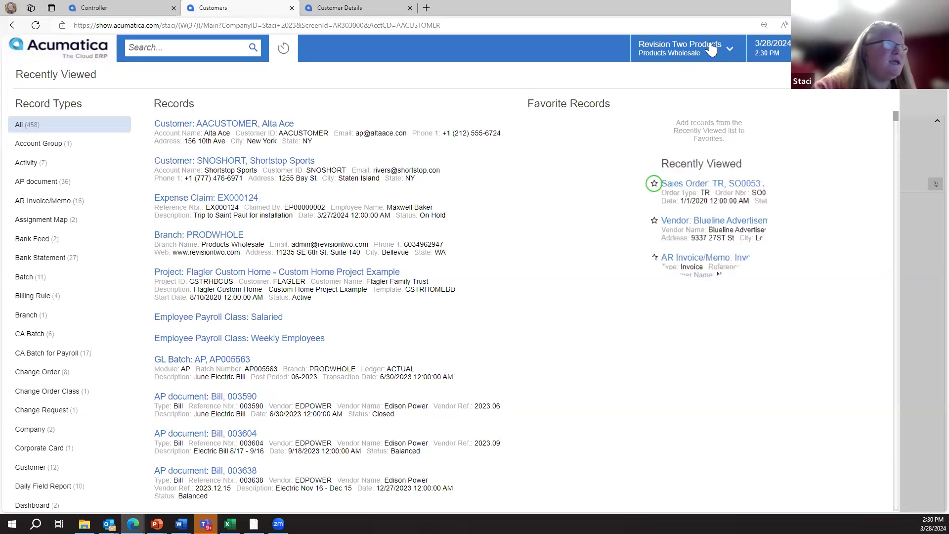
{"action": "left_click", "coordinate": [668, 59]}
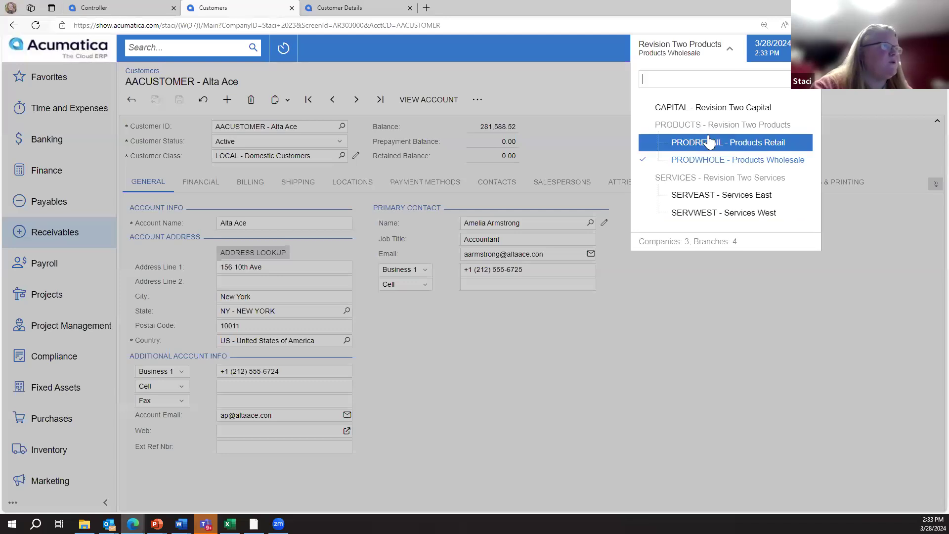
Step: Close the company and branch list and display all items in the Finance workspace
{"action": "left_click", "coordinate": [628, 368]}
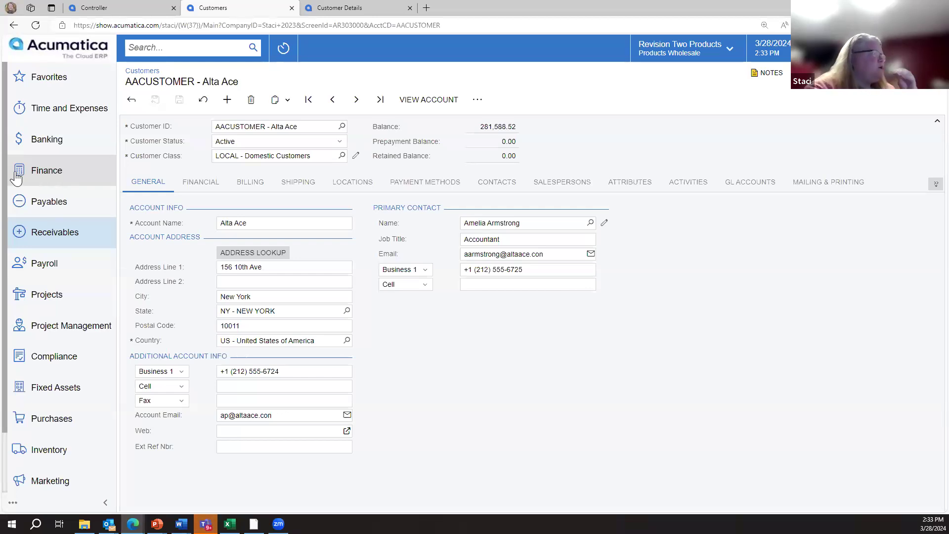
{"action": "left_click", "coordinate": [49, 176]}
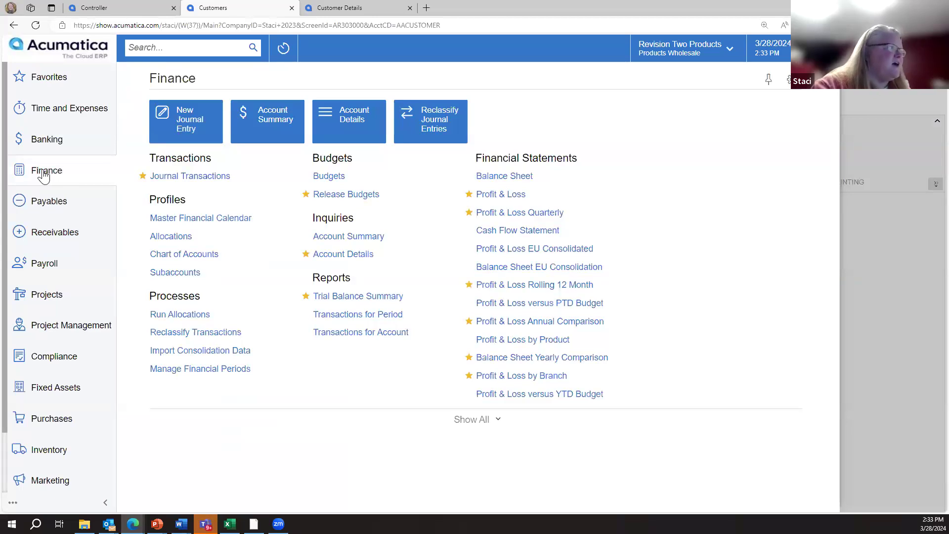
{"action": "left_click", "coordinate": [487, 422]}
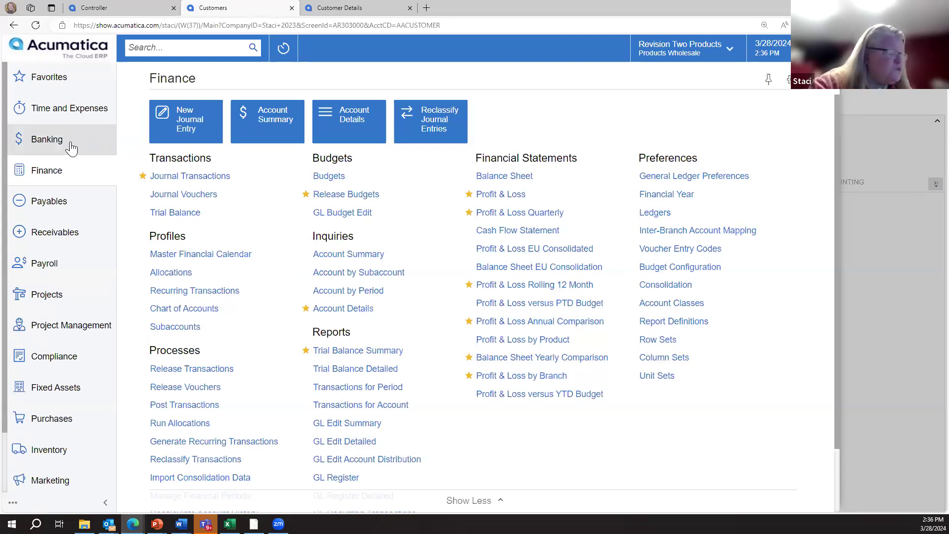
Step: Open the AR Clerk dashboard from the favorites and look over its indicators and charts
{"action": "left_click", "coordinate": [47, 84]}
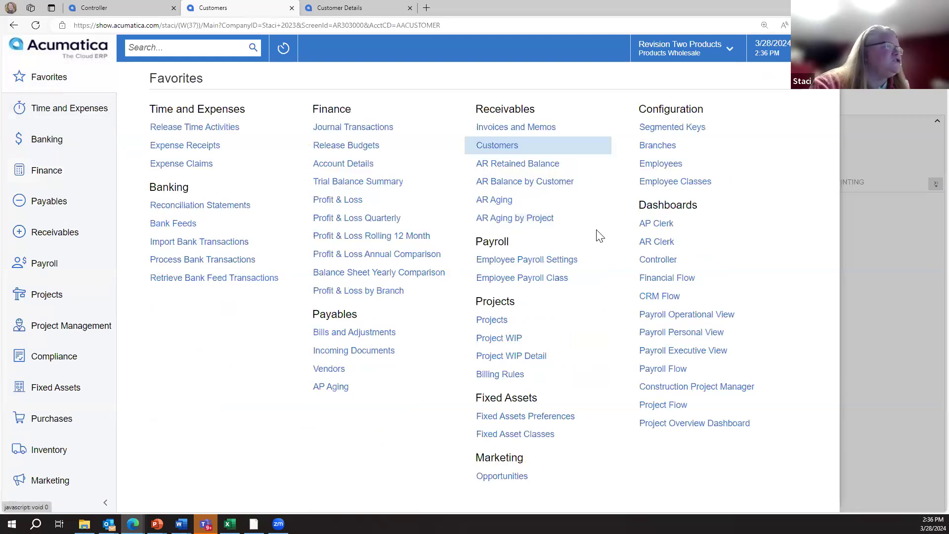
{"action": "left_click", "coordinate": [658, 241]}
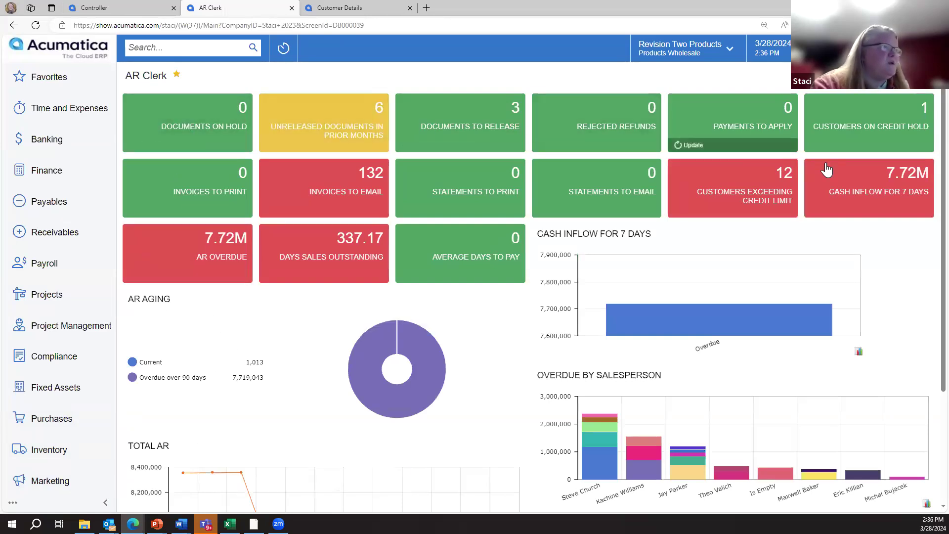
{"action": "scroll", "coordinate": [731, 321], "scroll_direction": "down", "scroll_amount": 3}
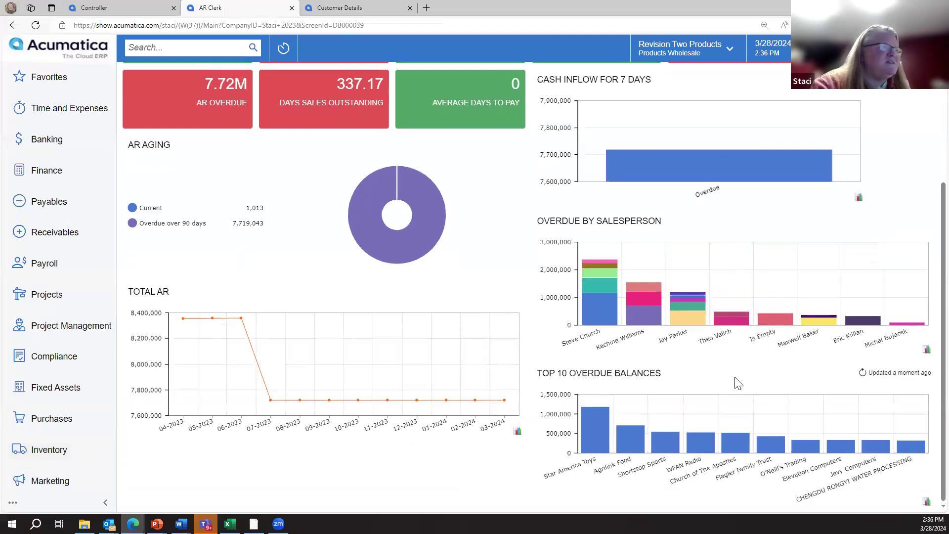
{"action": "scroll", "coordinate": [729, 390], "scroll_direction": "up", "scroll_amount": 3}
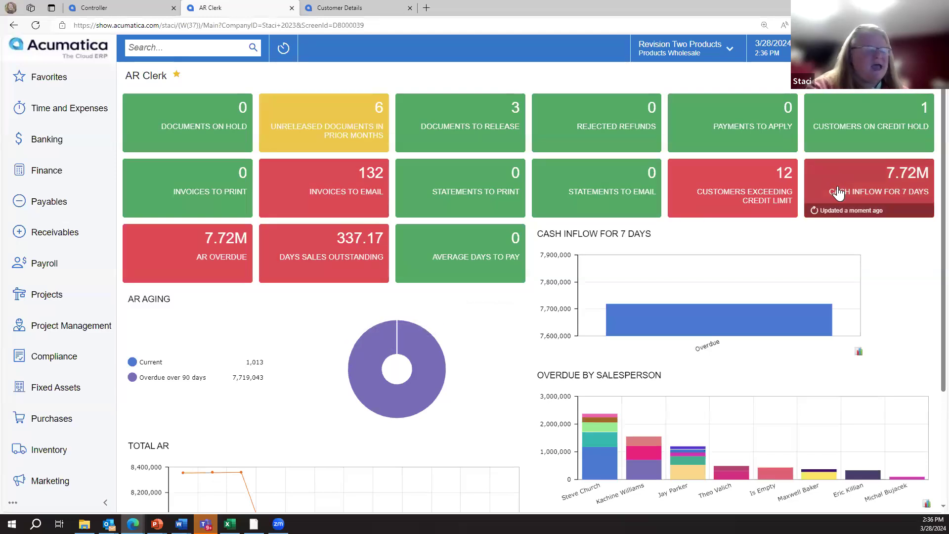
Step: Start a Finance journal transaction described as "March PTO Accrual", and add and remove an empty detail row
{"action": "left_click", "coordinate": [53, 182]}
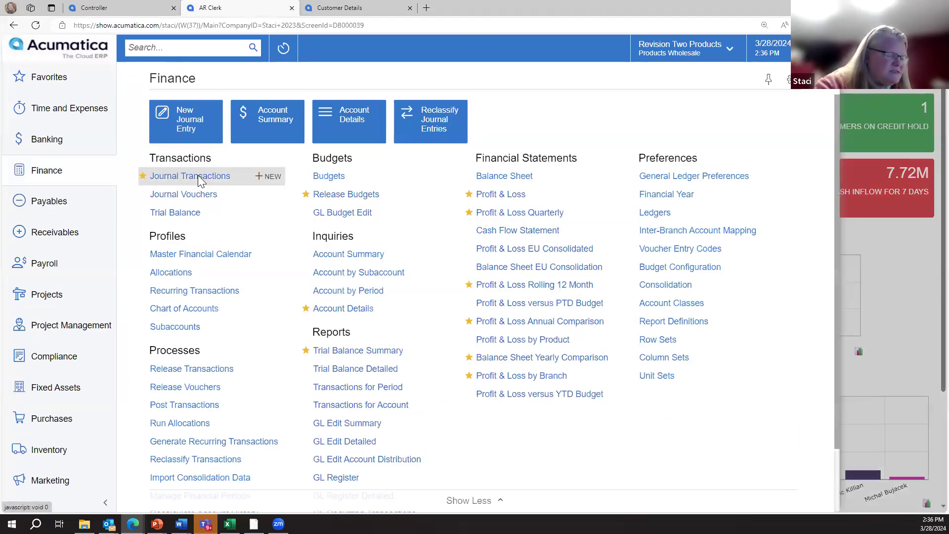
{"action": "left_click", "coordinate": [198, 176]}
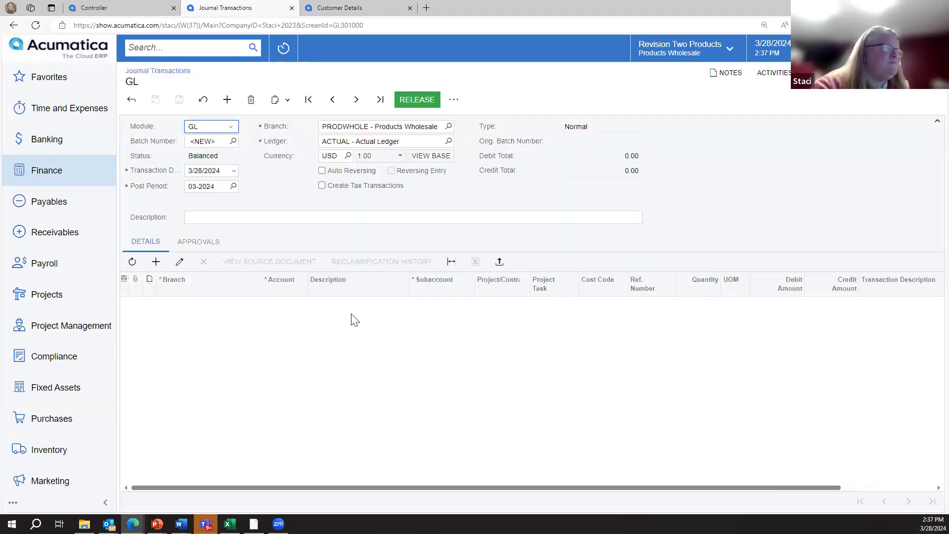
{"action": "left_click", "coordinate": [214, 215]}
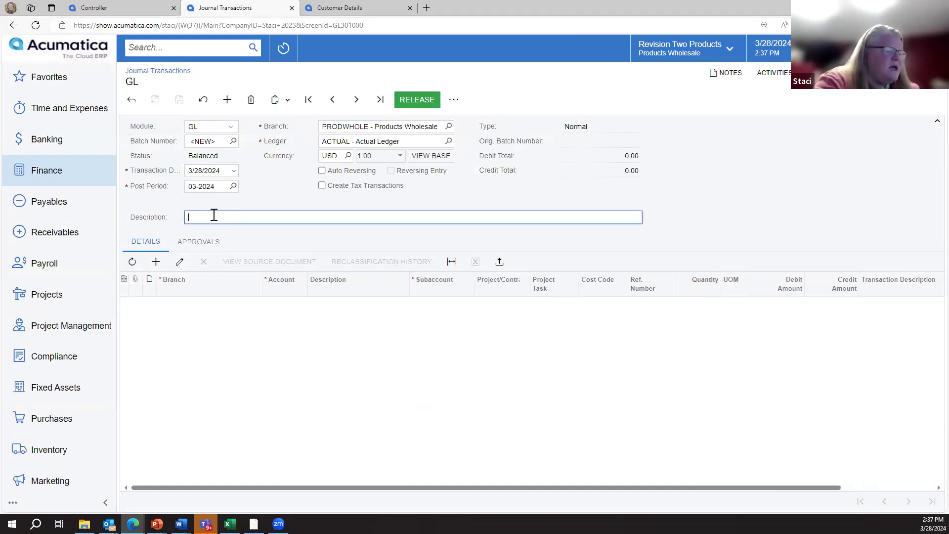
{"action": "type", "text": "Mar"}
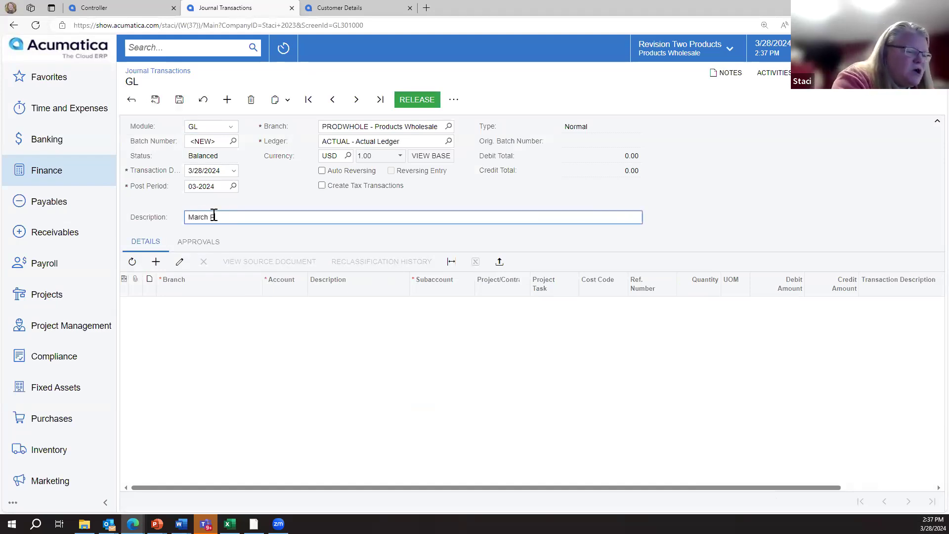
{"action": "type", "text": "ch PTO Accrual"}
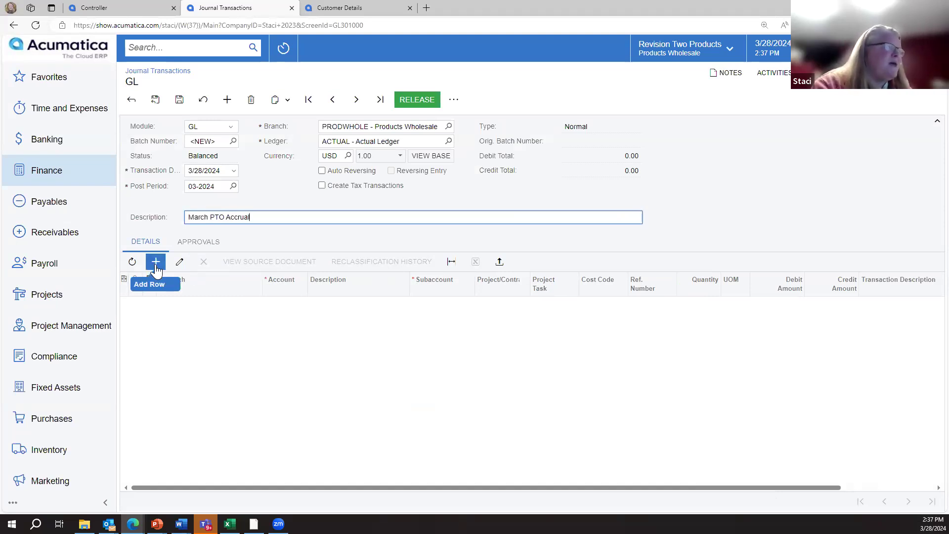
{"action": "left_click", "coordinate": [155, 262]}
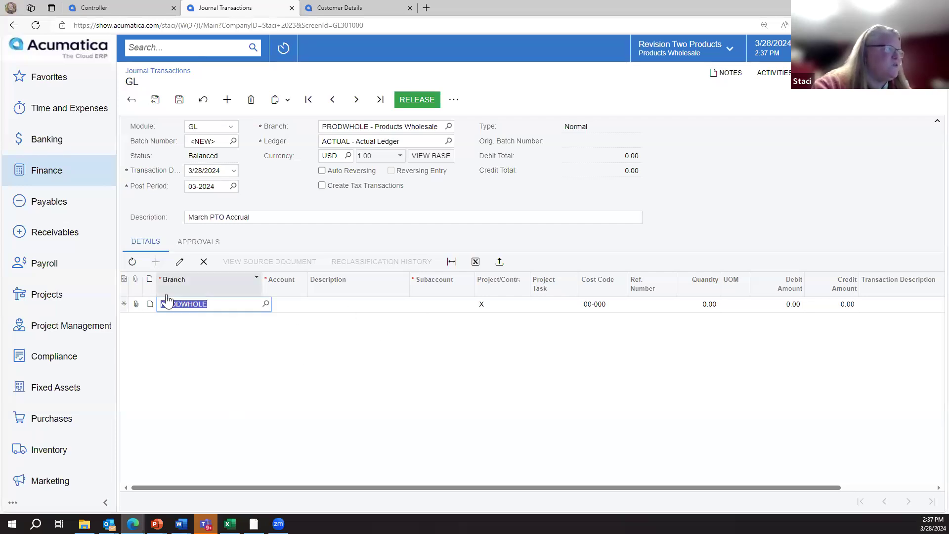
{"action": "left_click", "coordinate": [201, 271]}
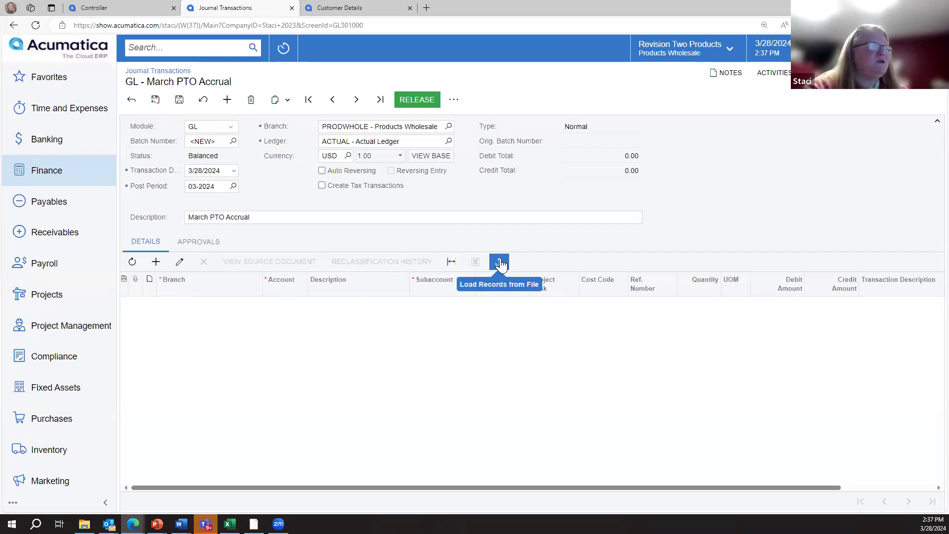
Step: Load the journal's detail lines from the "GL upload sample" Excel file, accepting the import settings and the proposed column mapping
{"action": "left_click", "coordinate": [498, 264]}
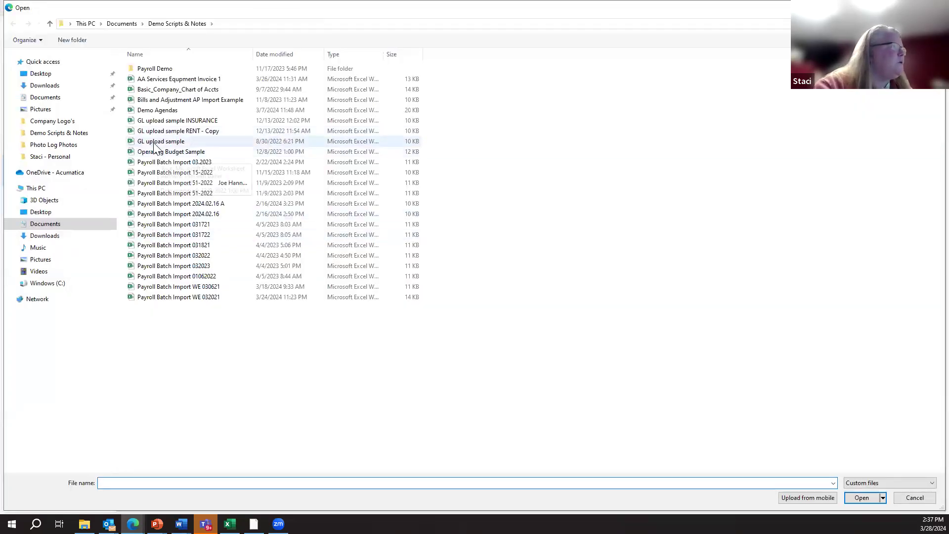
{"action": "double_click", "coordinate": [161, 142]}
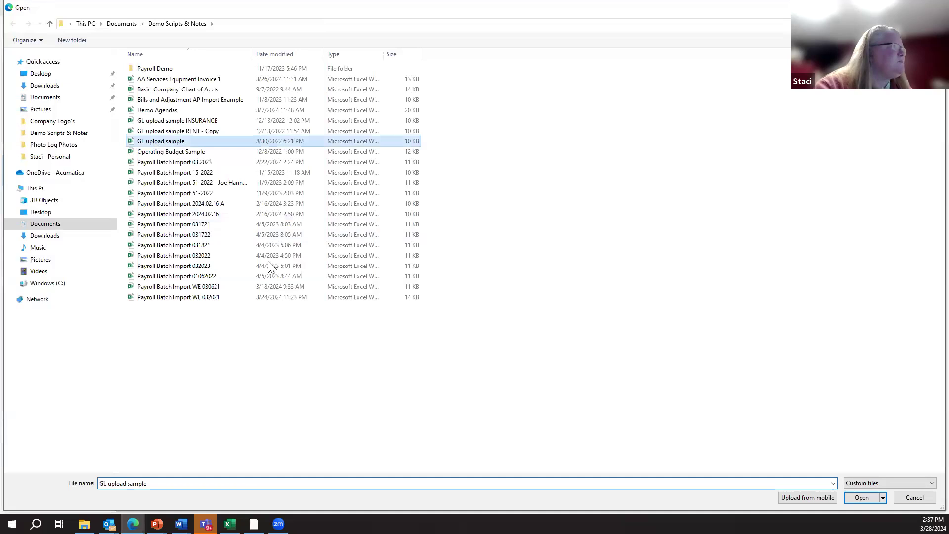
{"action": "left_click", "coordinate": [612, 308]}
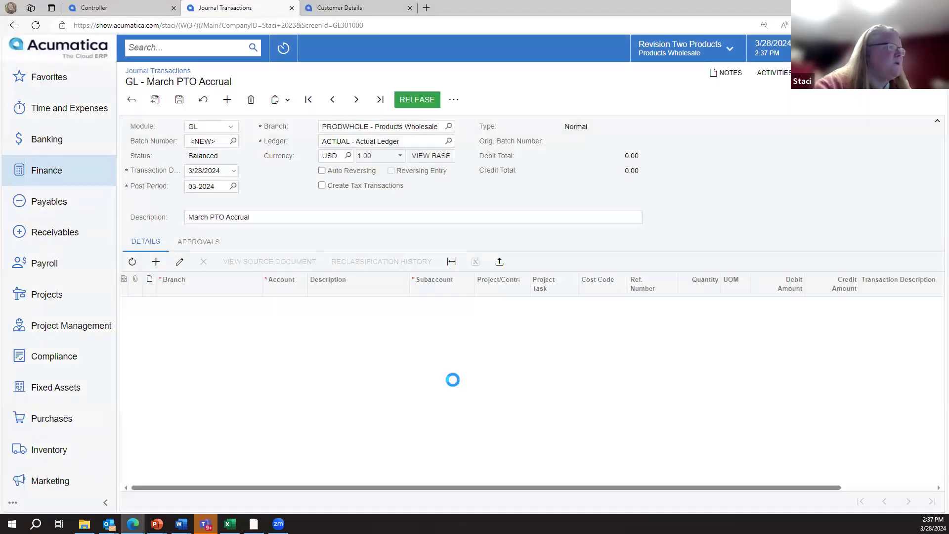
{"action": "left_click", "coordinate": [568, 325]}
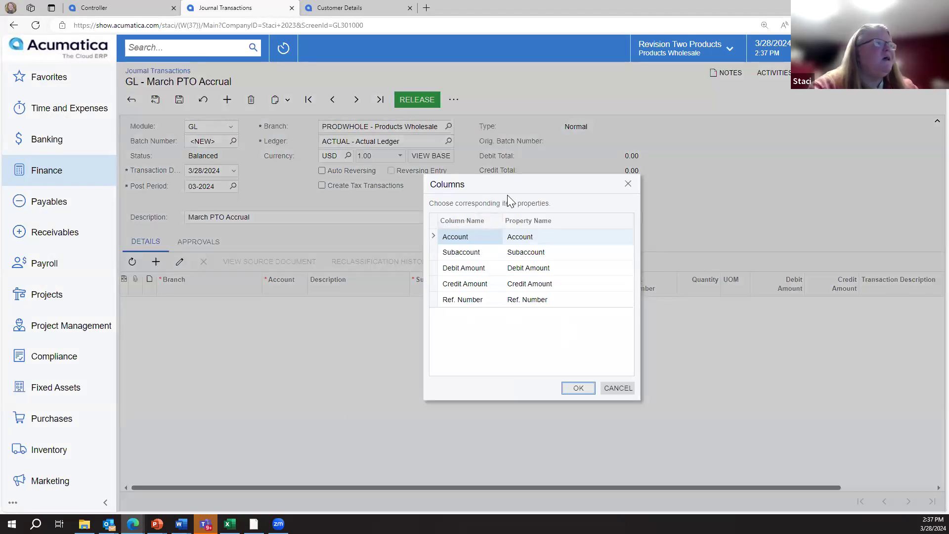
{"action": "left_click", "coordinate": [578, 389]}
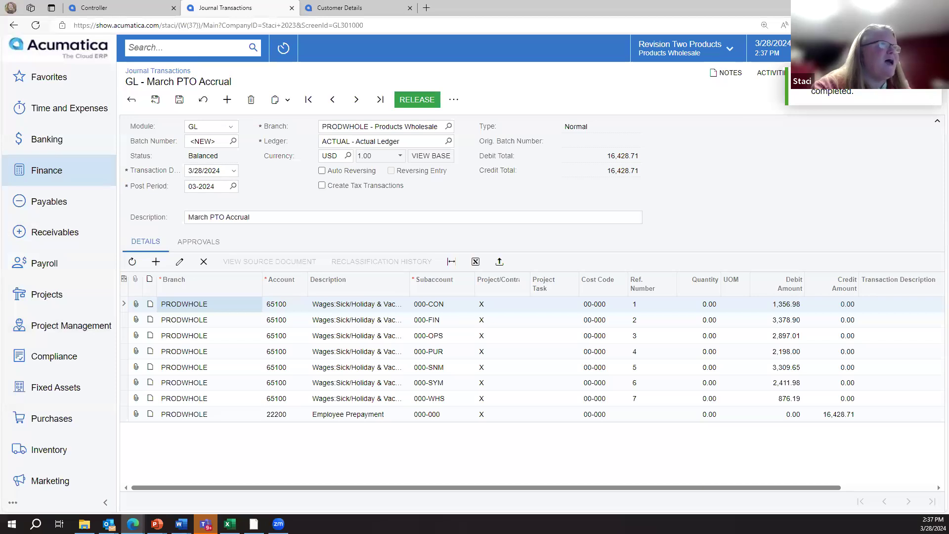
{"action": "left_click", "coordinate": [807, 97]}
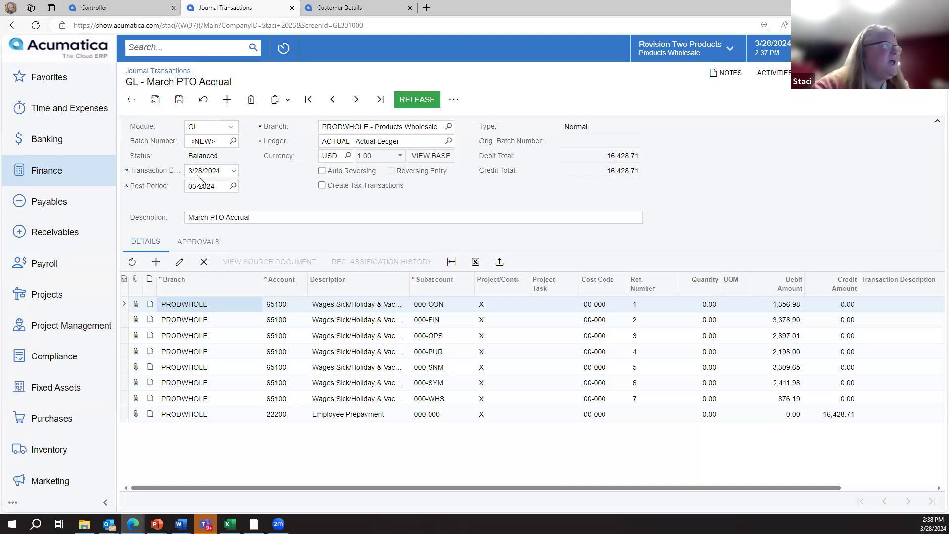
Step: View the journal entry's approvals and look over the Payables workspace before returning to the entry
{"action": "left_click", "coordinate": [200, 242]}
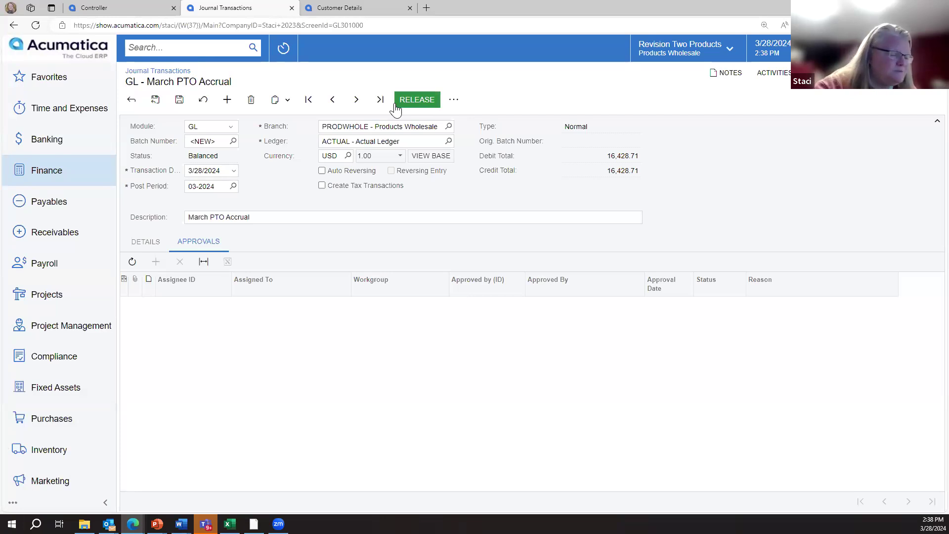
{"action": "left_click", "coordinate": [59, 208]}
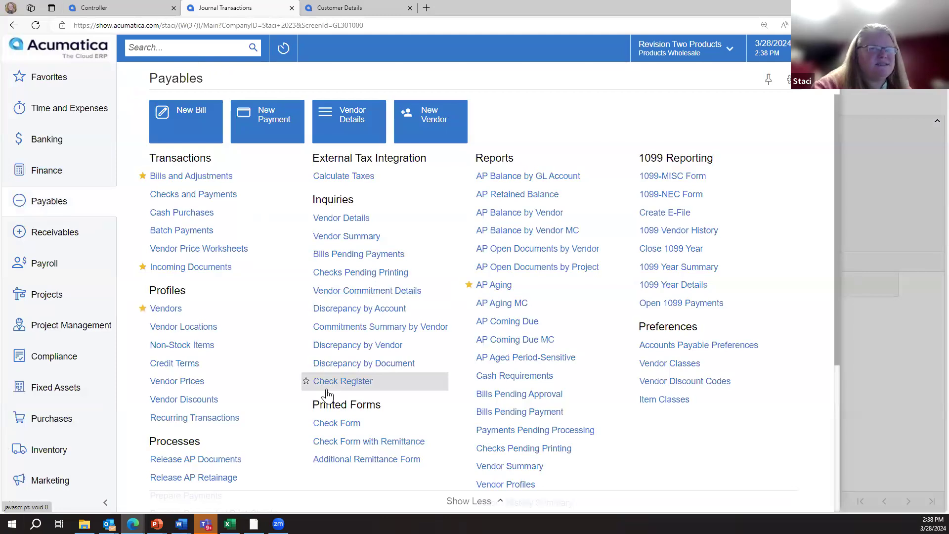
{"action": "mouse_move", "coordinate": [277, 370]}
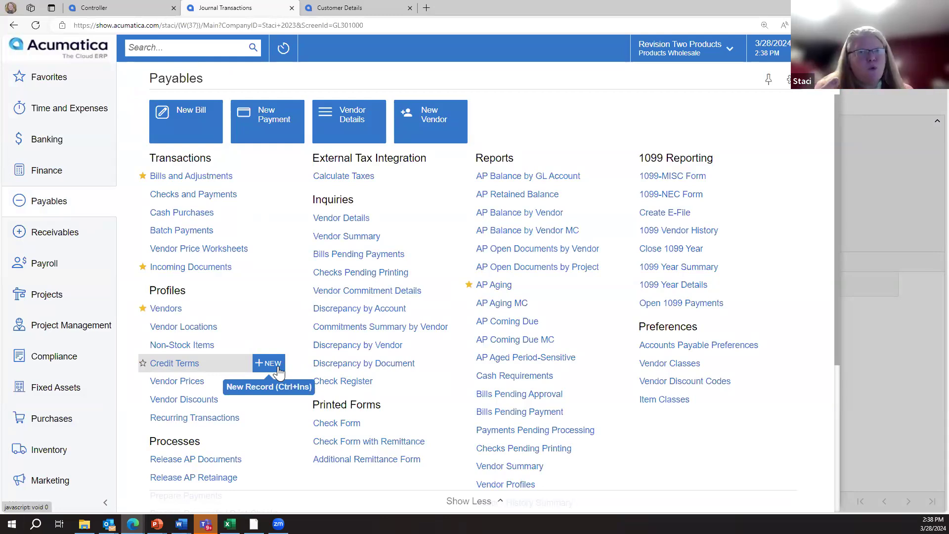
{"action": "left_click_drag", "start_coordinate": [752, 101], "coordinate": [706, 194]}
{"action": "left_click", "coordinate": [872, 165]}
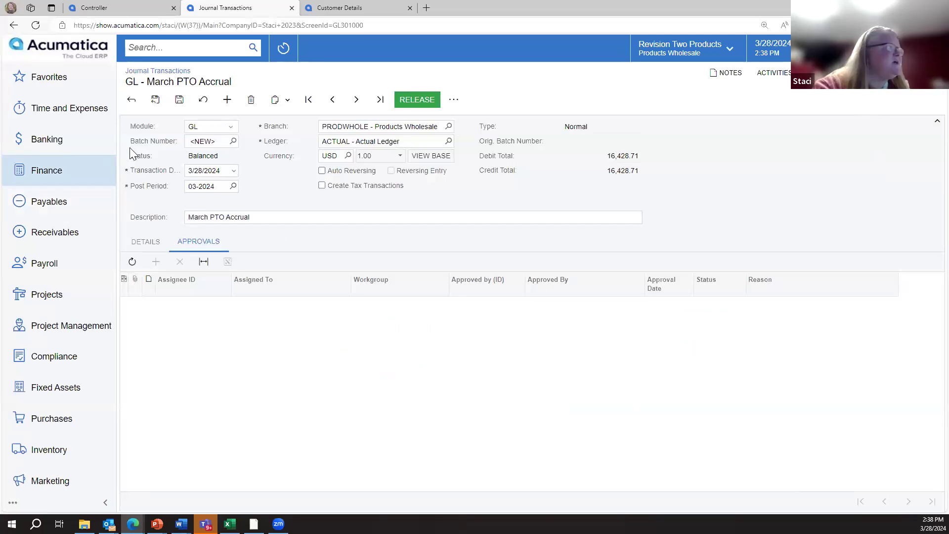
Step: Discard the unsaved journal entry and open the Edison Power bill "Electric 1/12/24 - 2/11/24" from Bills and Adjustments
{"action": "left_click", "coordinate": [53, 206]}
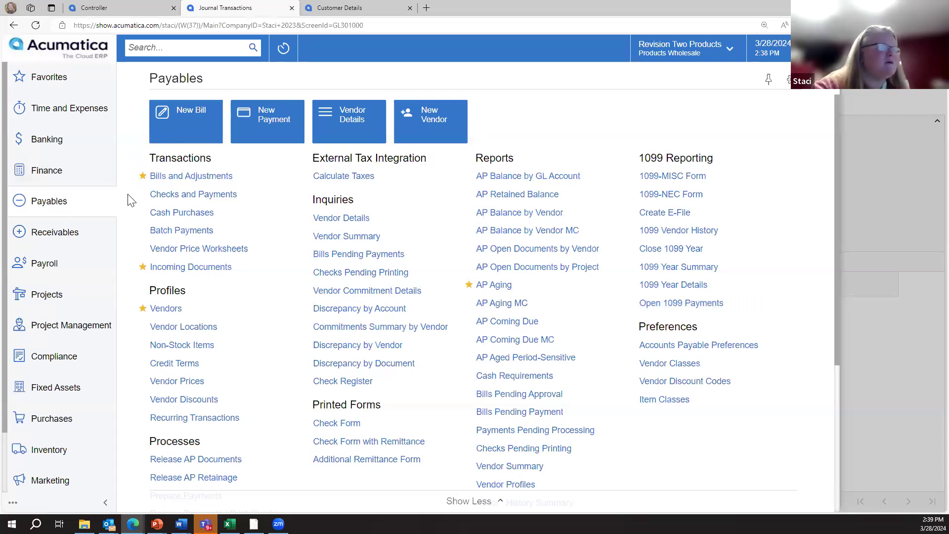
{"action": "left_click", "coordinate": [168, 179]}
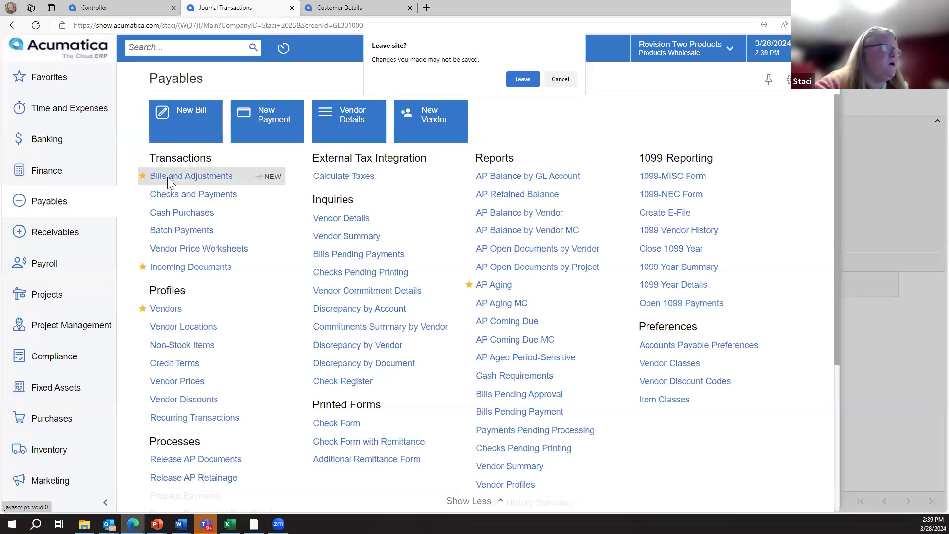
{"action": "left_click", "coordinate": [526, 81]}
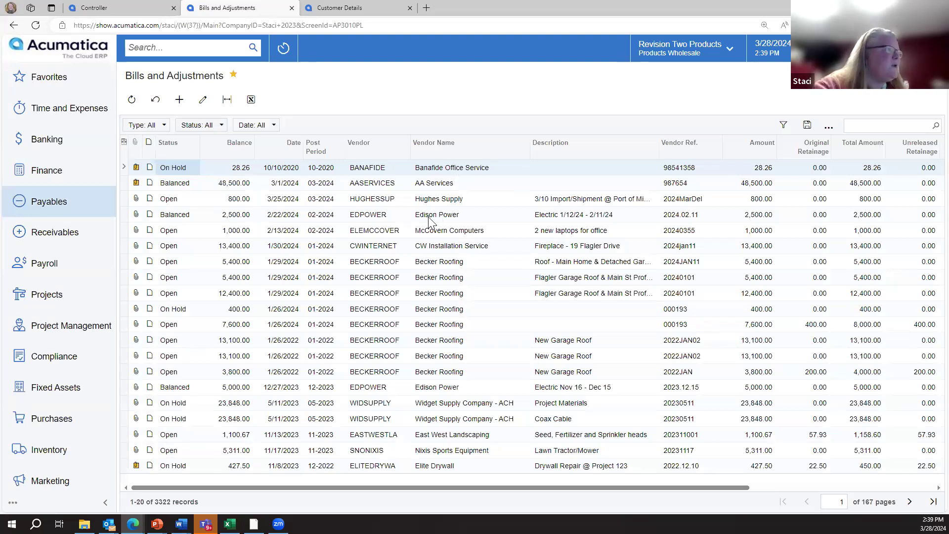
{"action": "left_click", "coordinate": [170, 217]}
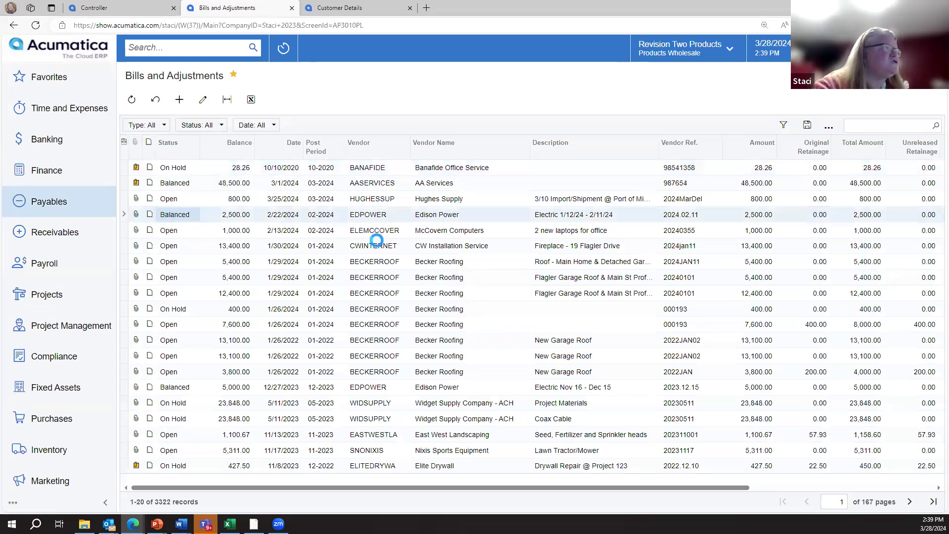
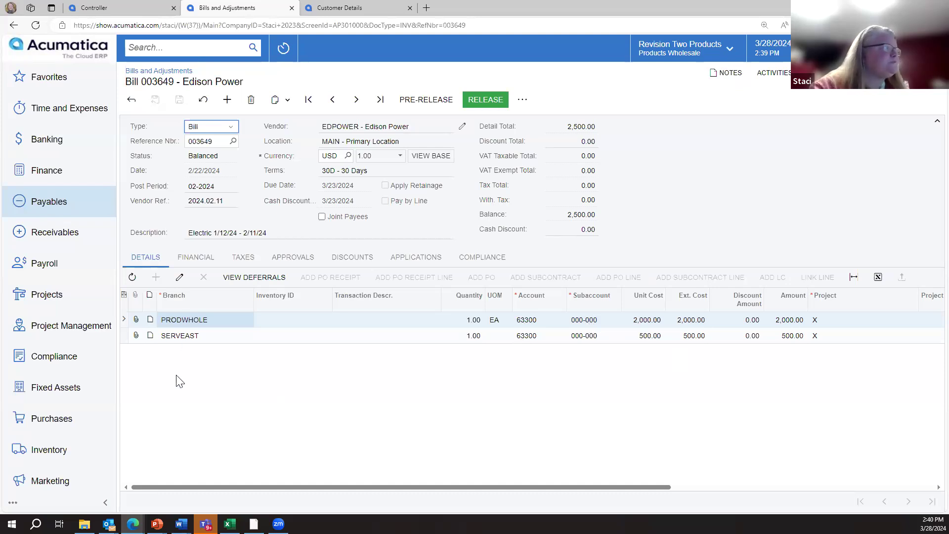
Step: Return to the bills list and open the Edison Power bill "Electric 9/15 - 10/15" from page 2
{"action": "left_click", "coordinate": [132, 100]}
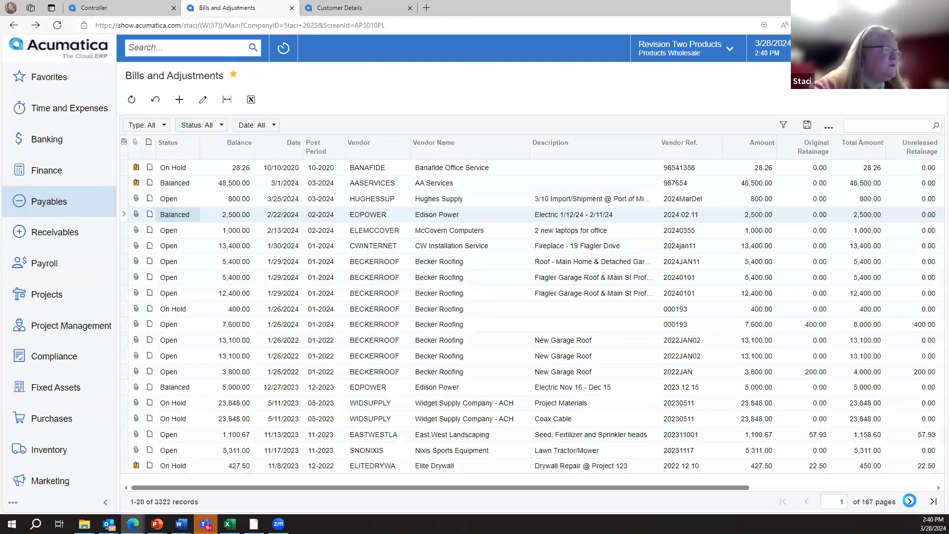
{"action": "left_click", "coordinate": [910, 502]}
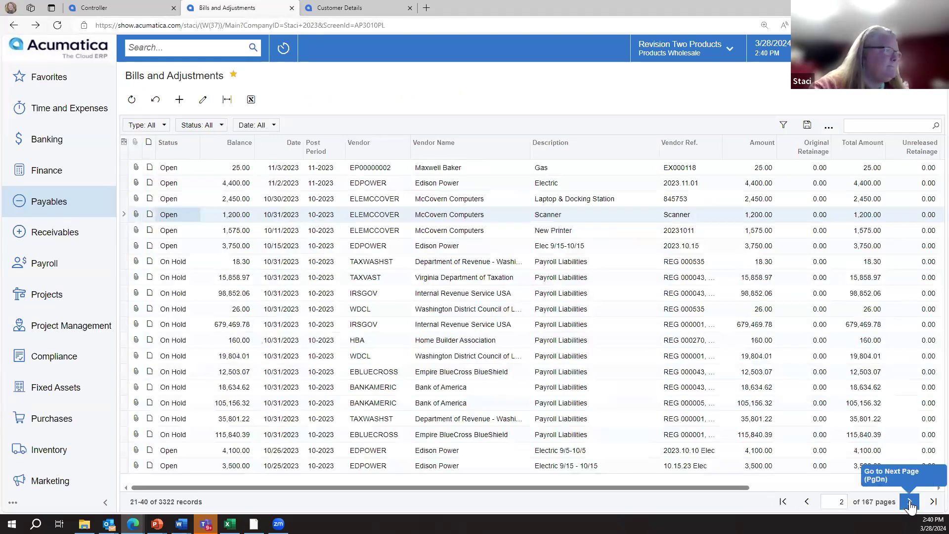
{"action": "left_click", "coordinate": [168, 467]}
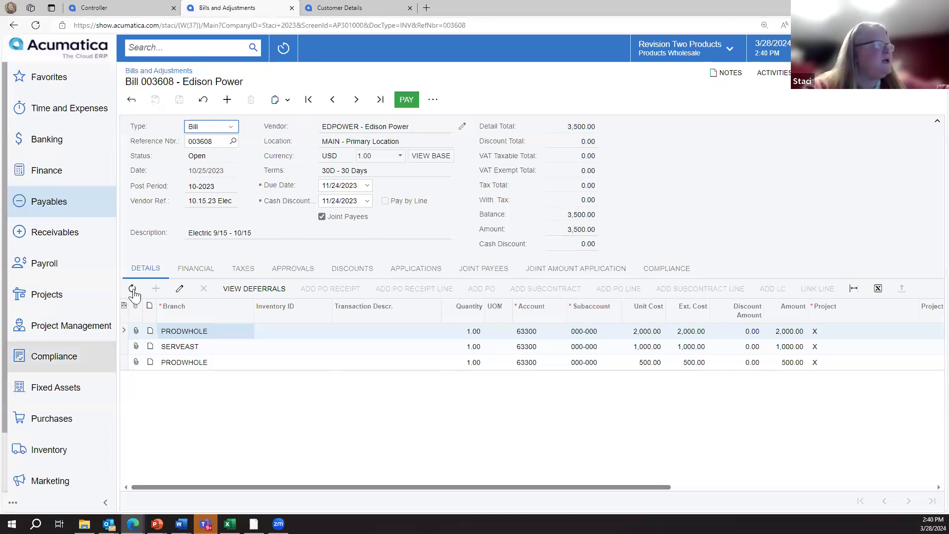
Step: View the bill's financial details and examine the journal entries in its linked GL batch
{"action": "left_click", "coordinate": [195, 272]}
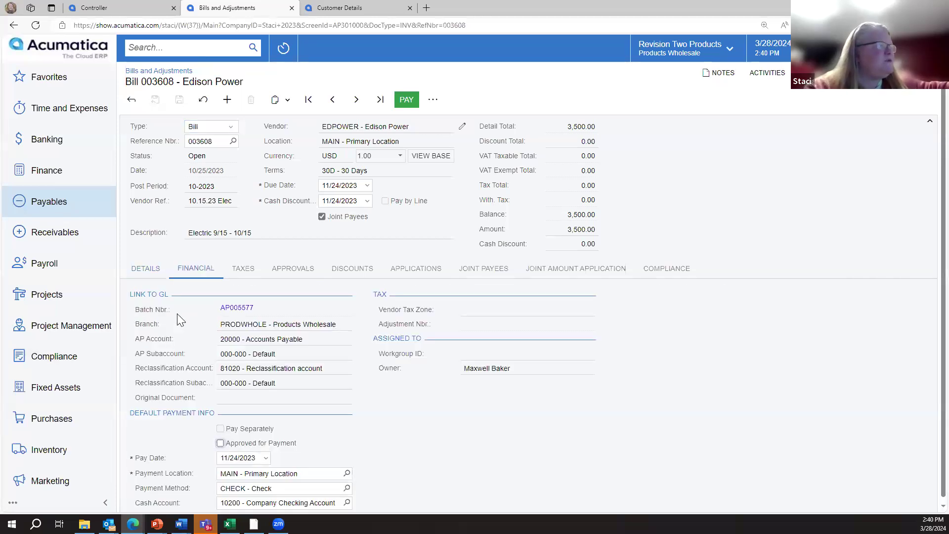
{"action": "left_click", "coordinate": [244, 309]}
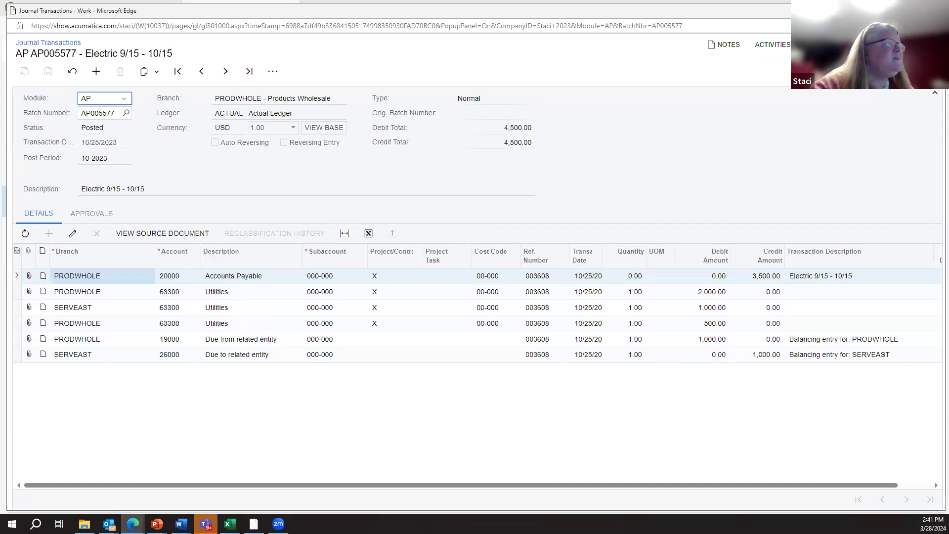
{"action": "left_click", "coordinate": [934, 10]}
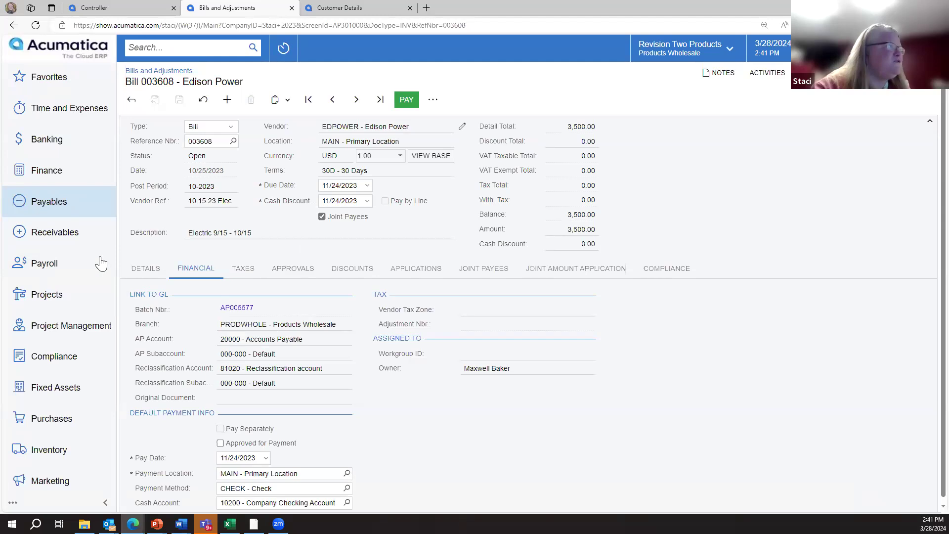
Step: Open the Incoming Documents list from the favorites and upload Banafide_bill.pdf to it
{"action": "left_click", "coordinate": [46, 78]}
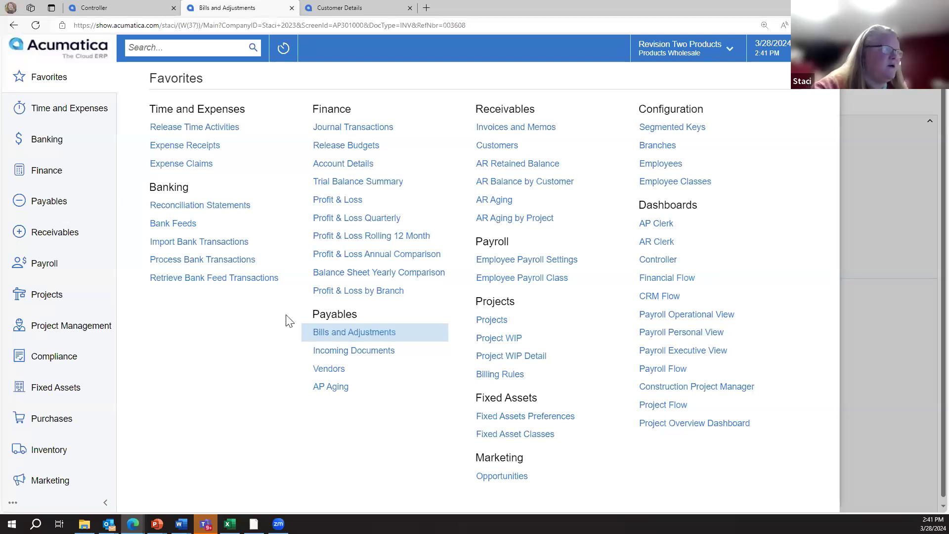
{"action": "left_click", "coordinate": [340, 351]}
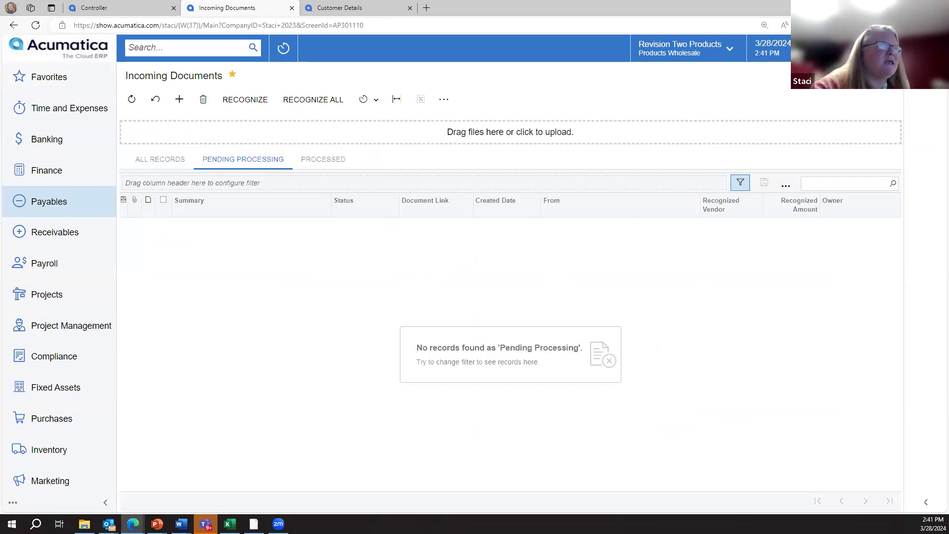
{"action": "left_click_drag", "start_coordinate": [338, 274], "coordinate": [311, 318]}
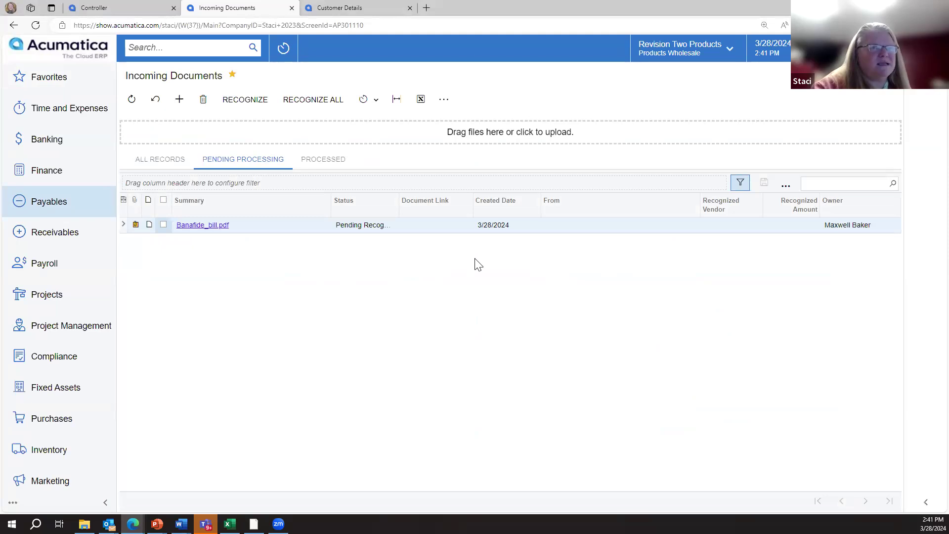
Step: Open Banafide_bill.pdf from the pending documents, look over the invoice and run recognition on it
{"action": "left_click", "coordinate": [192, 226]}
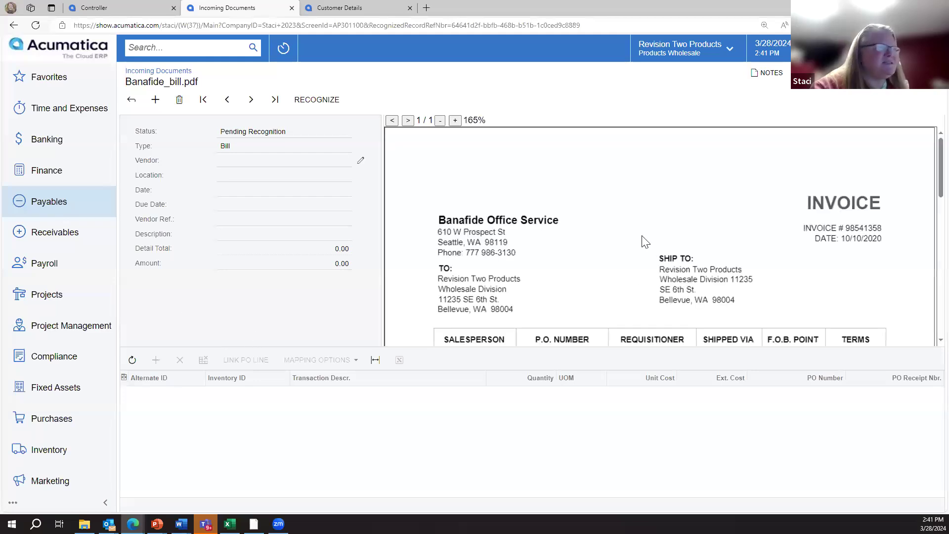
{"action": "scroll", "coordinate": [615, 259], "scroll_direction": "down", "scroll_amount": 3}
{"action": "scroll", "coordinate": [611, 263], "scroll_direction": "up", "scroll_amount": 3}
{"action": "left_click", "coordinate": [317, 100]}
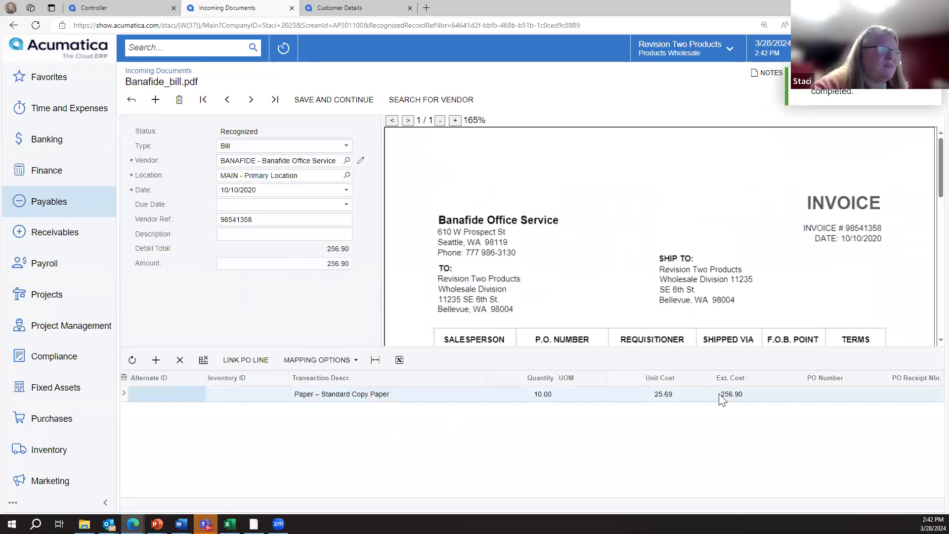
Step: Compare the recognized copy paper line with the invoice, then save and continue to generate the Banafide Office Service bill
{"action": "scroll", "coordinate": [682, 294], "scroll_direction": "down", "scroll_amount": 2}
{"action": "scroll", "coordinate": [679, 295], "scroll_direction": "down", "scroll_amount": 1}
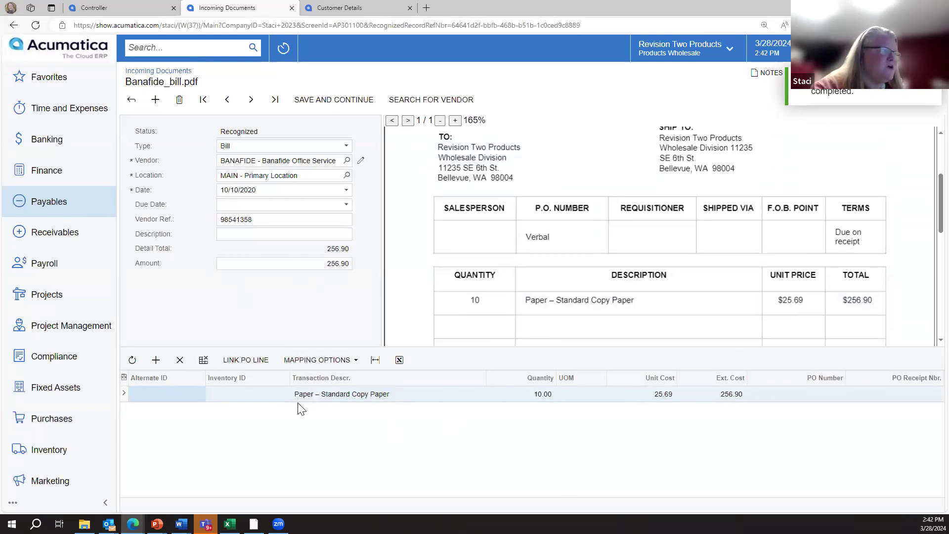
{"action": "left_click", "coordinate": [351, 101]}
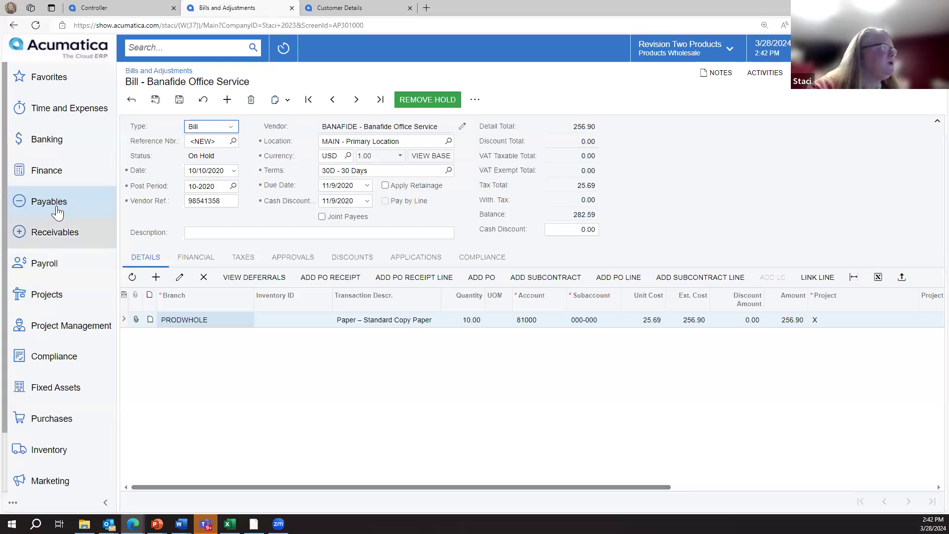
Step: Leave the Banafide bill without saving and open the Profit & Loss report from the Finance workspace
{"action": "left_click", "coordinate": [48, 174]}
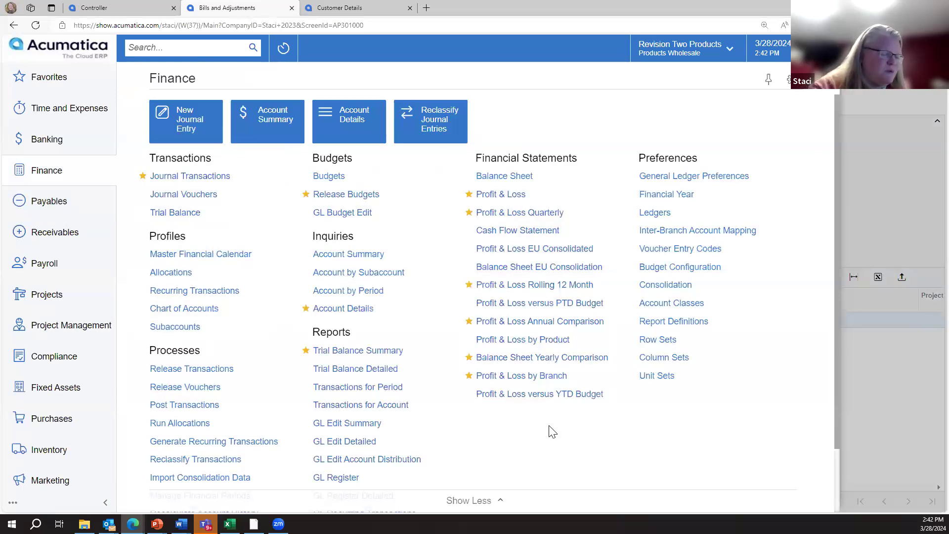
{"action": "left_click", "coordinate": [496, 195]}
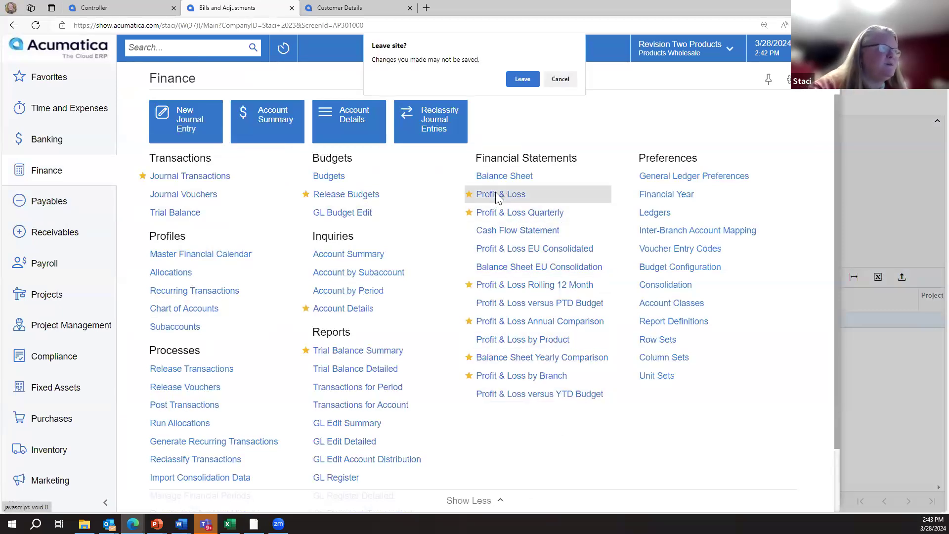
{"action": "left_click", "coordinate": [520, 78]}
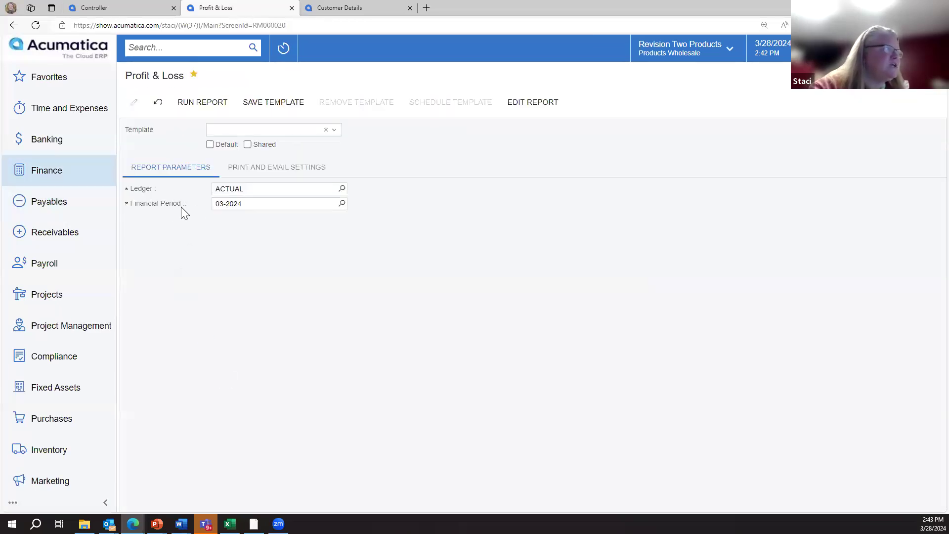
Step: Run the Profit & Loss report for financial period 12-2022 and show its export formats
{"action": "left_click", "coordinate": [251, 204]}
{"action": "type", "text": "12"}
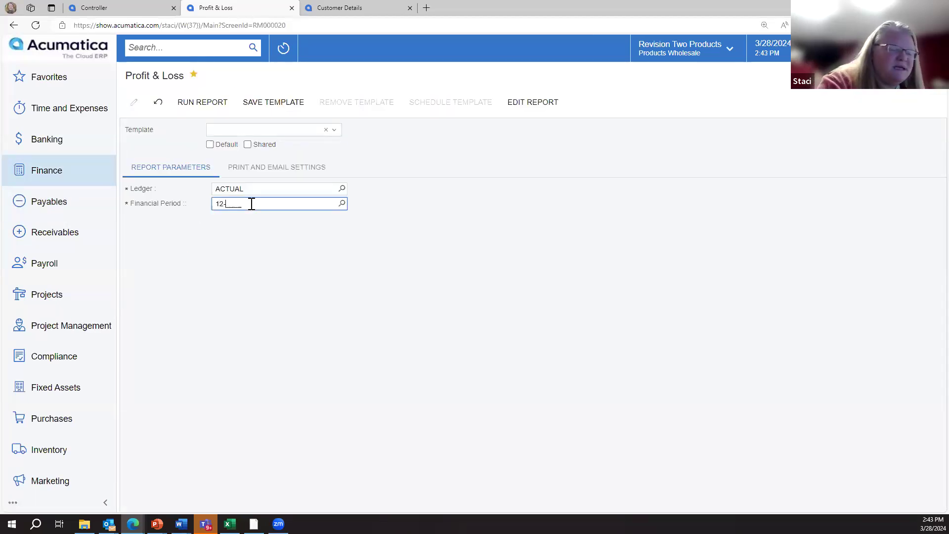
{"action": "left_click", "coordinate": [203, 102]}
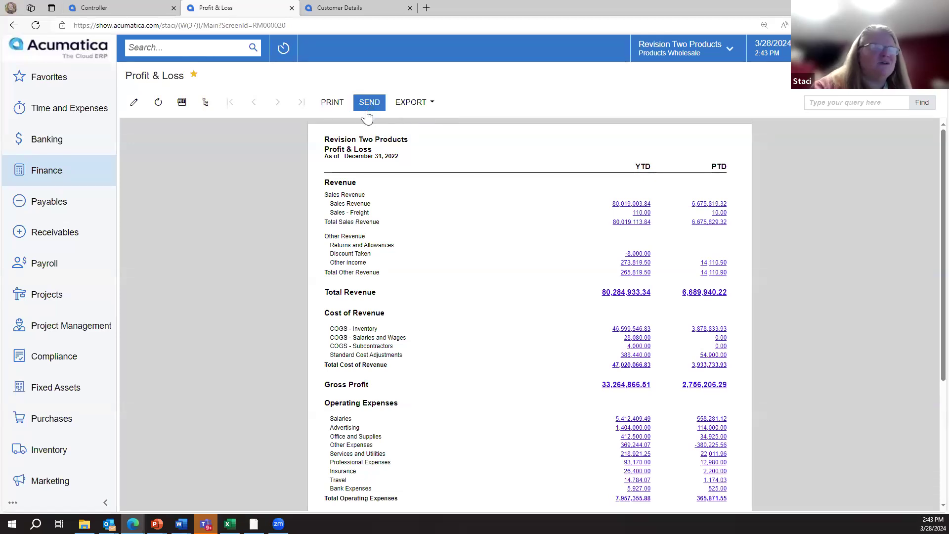
{"action": "left_click", "coordinate": [414, 105]}
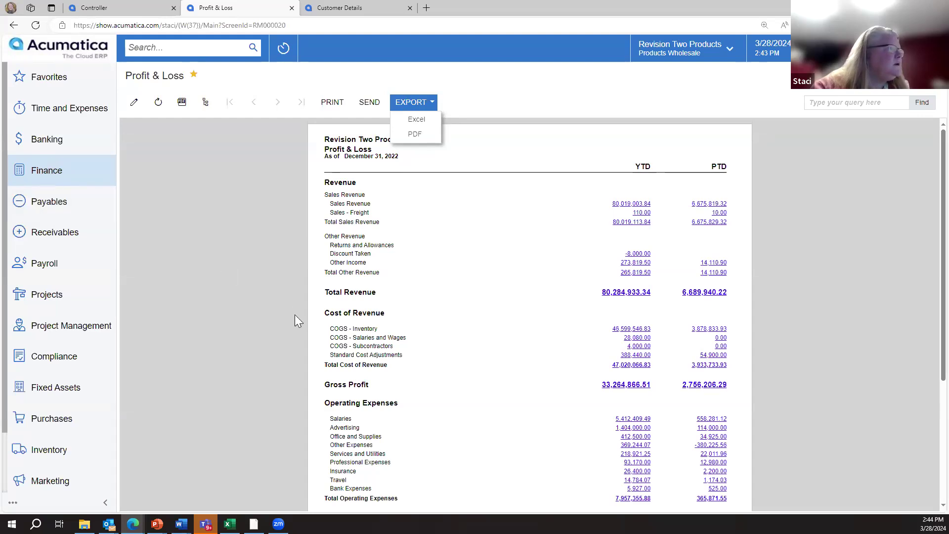
Step: Open the Profit & Loss Rolling 12 Month report from Finance and run it for financial period 12-2022
{"action": "left_click", "coordinate": [47, 171]}
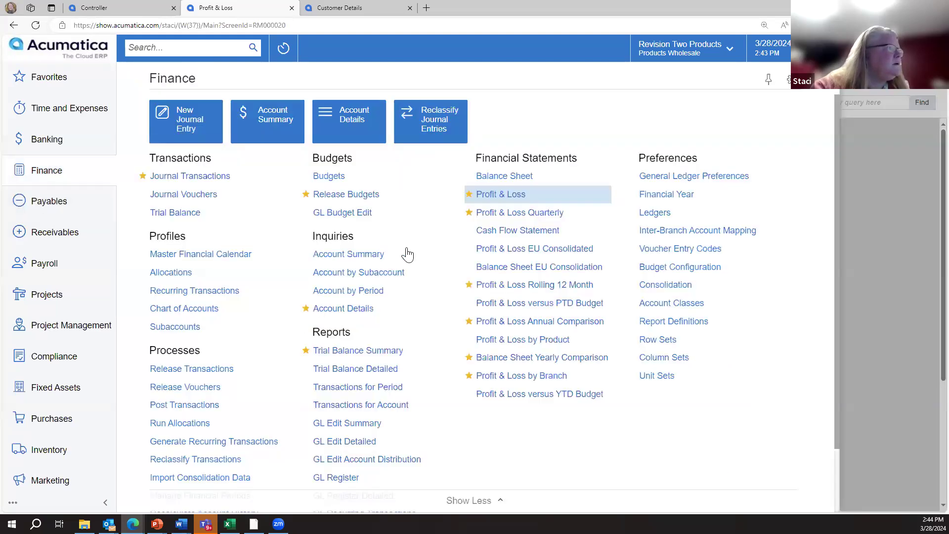
{"action": "left_click", "coordinate": [518, 284]}
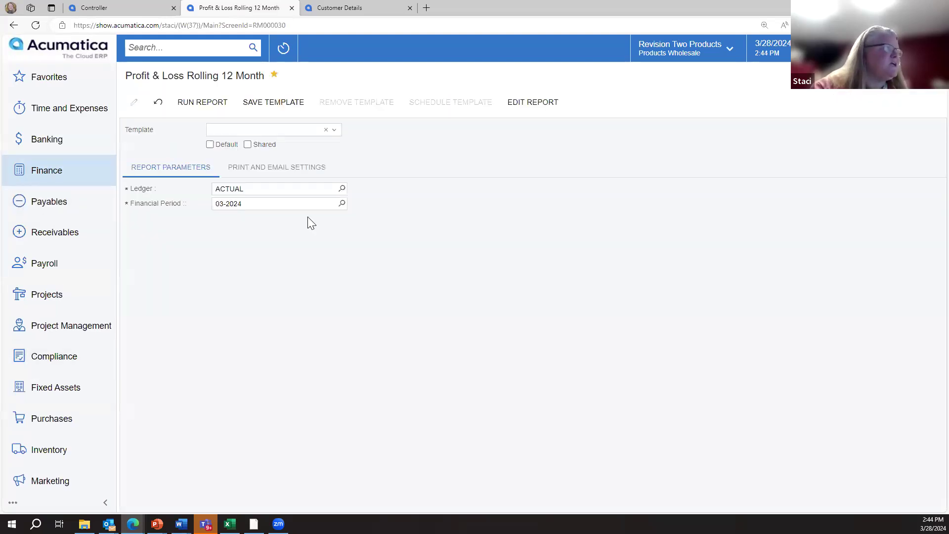
{"action": "left_click", "coordinate": [242, 208]}
{"action": "type", "text": "12"}
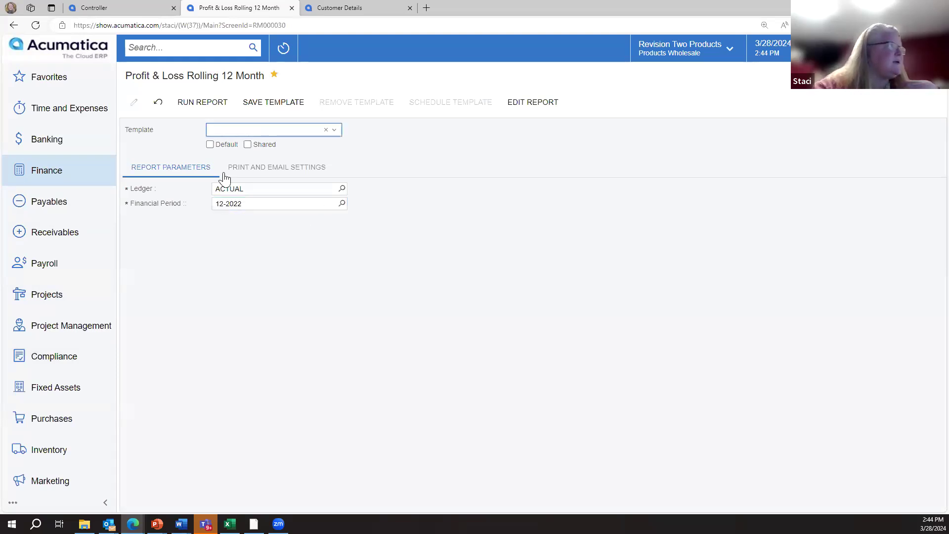
{"action": "left_click", "coordinate": [202, 102]}
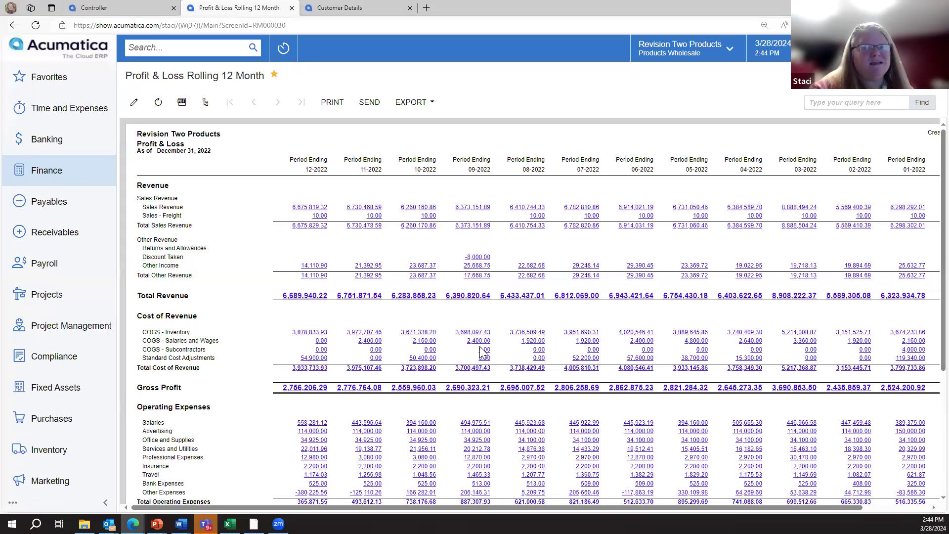
Step: Look over the rolling report and drill down into the Salaries amount for period 09-2022
{"action": "scroll", "coordinate": [482, 352], "scroll_direction": "down", "scroll_amount": 1}
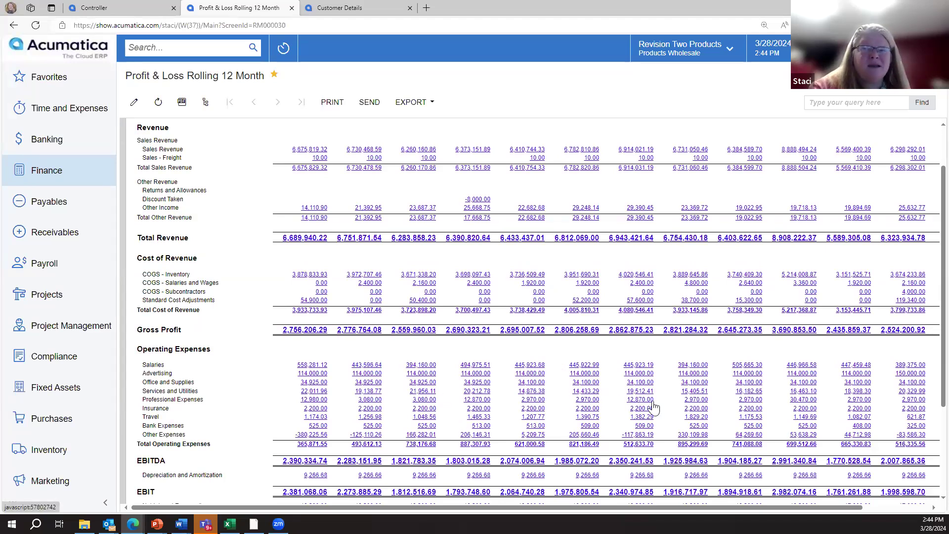
{"action": "scroll", "coordinate": [339, 408], "scroll_direction": "up", "scroll_amount": 1}
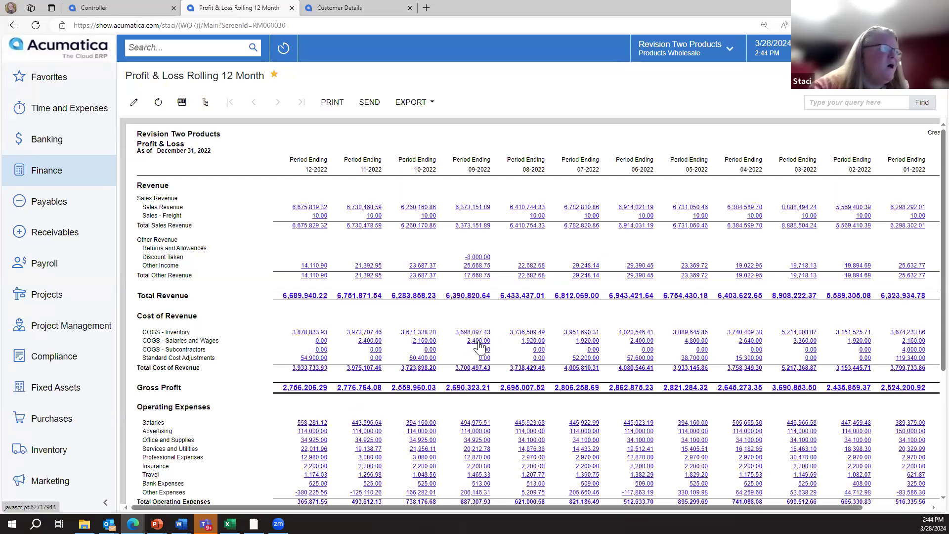
{"action": "left_click", "coordinate": [475, 423]}
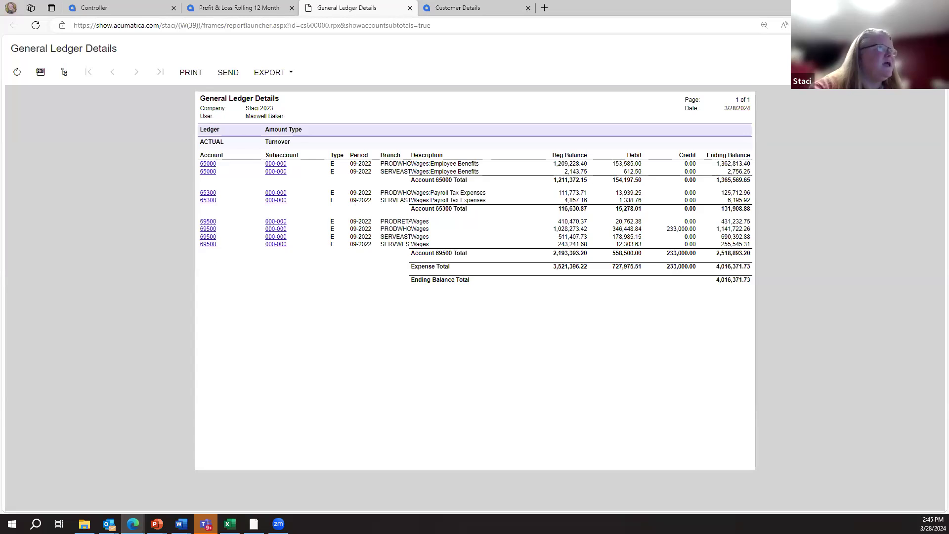
Step: Show the desktop and switch to the browser window with the Acumatica Controller dashboard
{"action": "key", "text": "alt+Tab"}
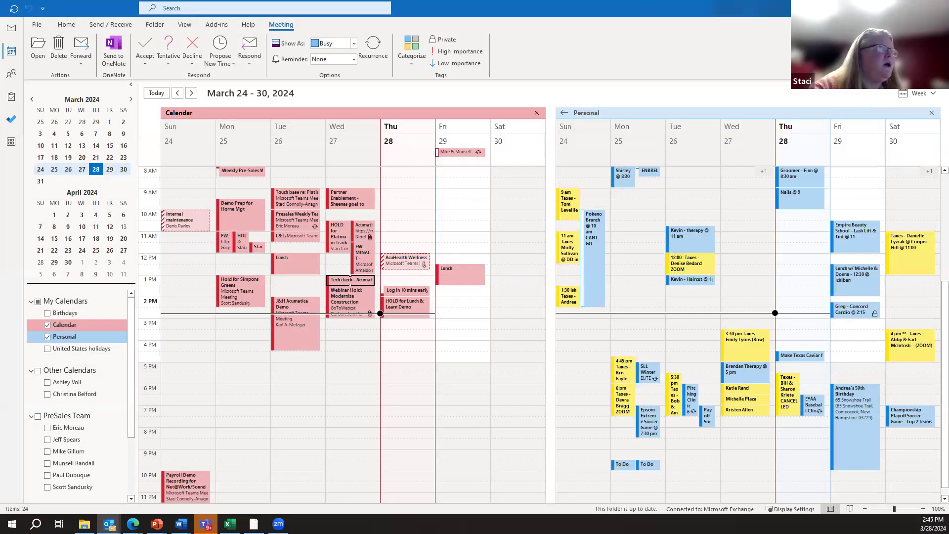
{"action": "key", "text": "super+d"}
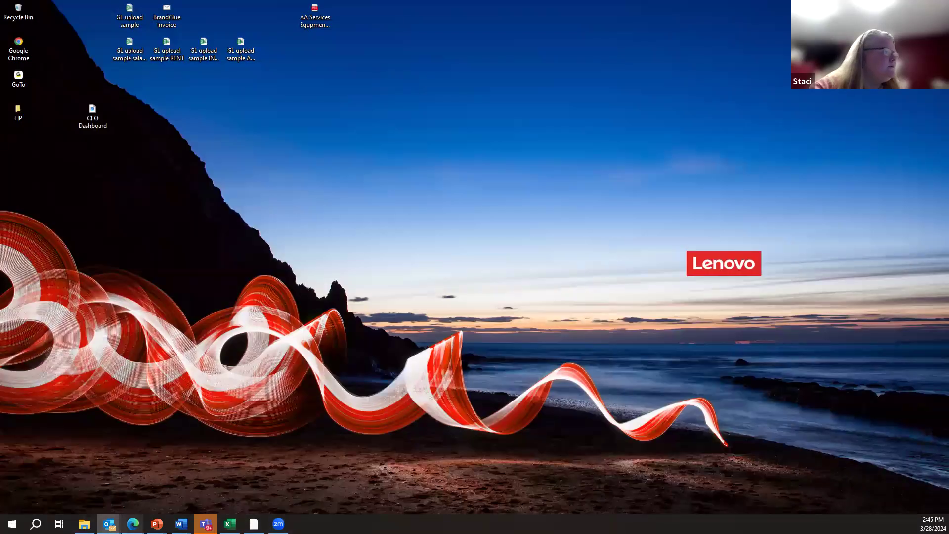
{"action": "mouse_move", "coordinate": [132, 523]}
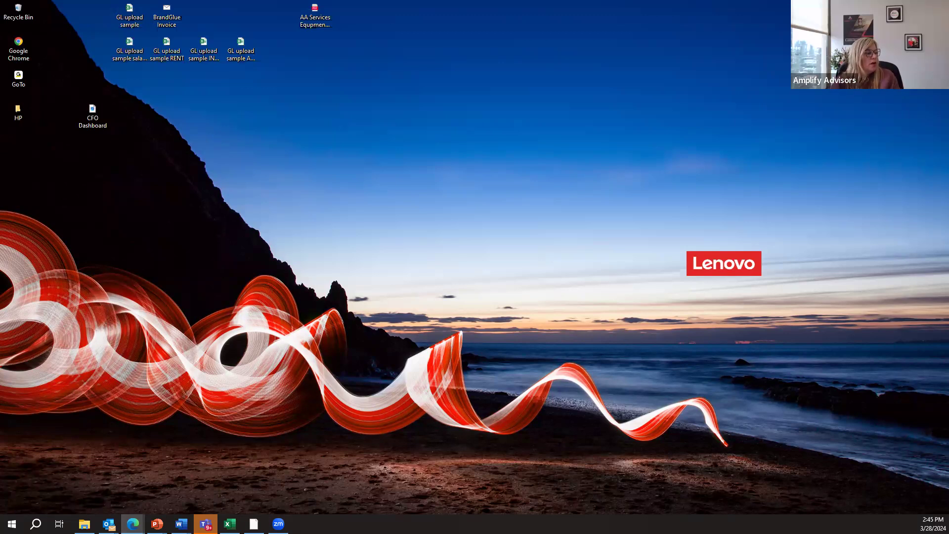
{"action": "left_click", "coordinate": [514, 119]}
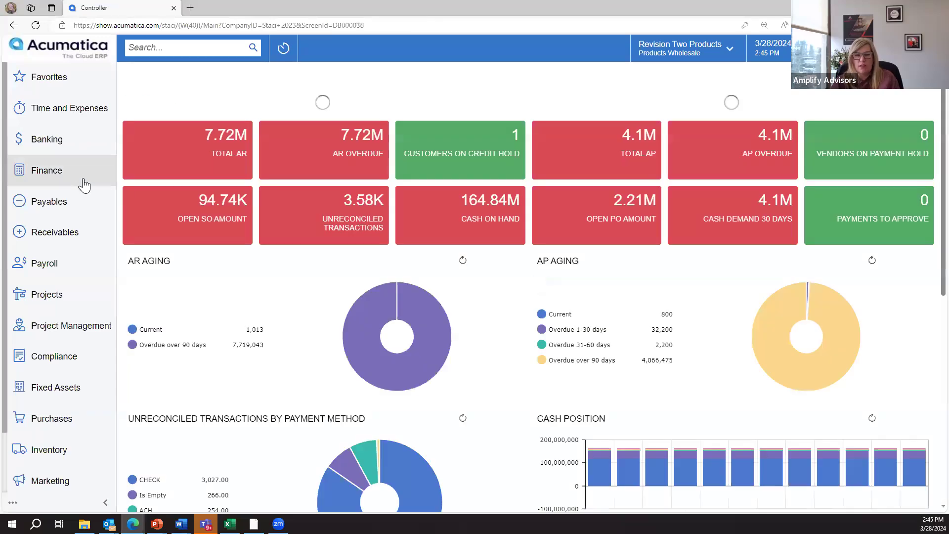
Step: Open the Subaccounts list from the Finance workspace and look through its segments and descriptions
{"action": "left_click", "coordinate": [46, 170]}
{"action": "left_click", "coordinate": [163, 272]}
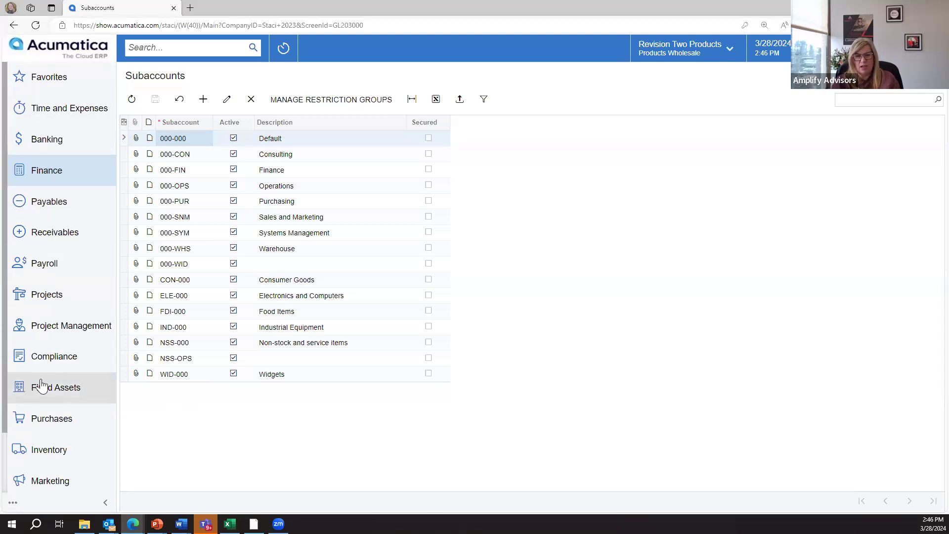
{"action": "scroll", "coordinate": [39, 391], "scroll_direction": "down", "scroll_amount": 2}
{"action": "scroll", "coordinate": [42, 393], "scroll_direction": "up", "scroll_amount": 2}
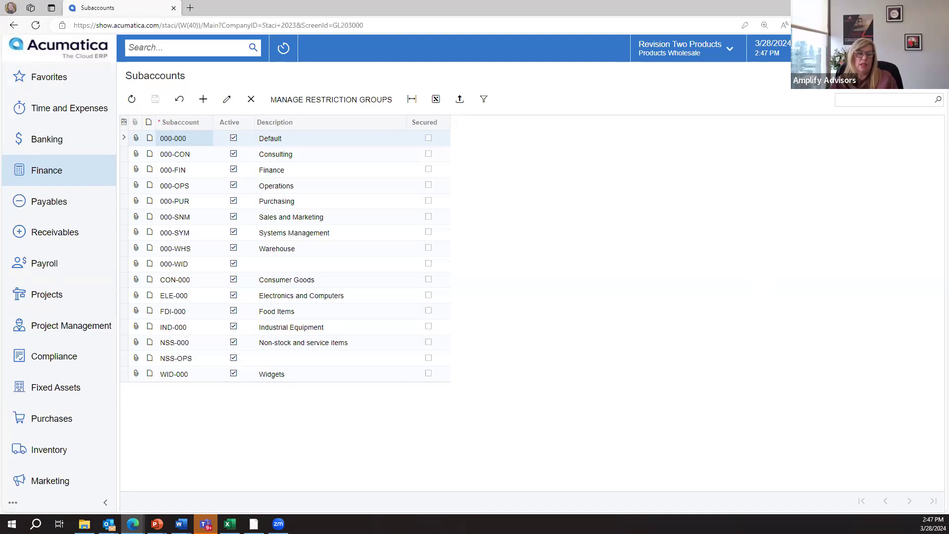
{"action": "key", "text": "alt+Tab"}
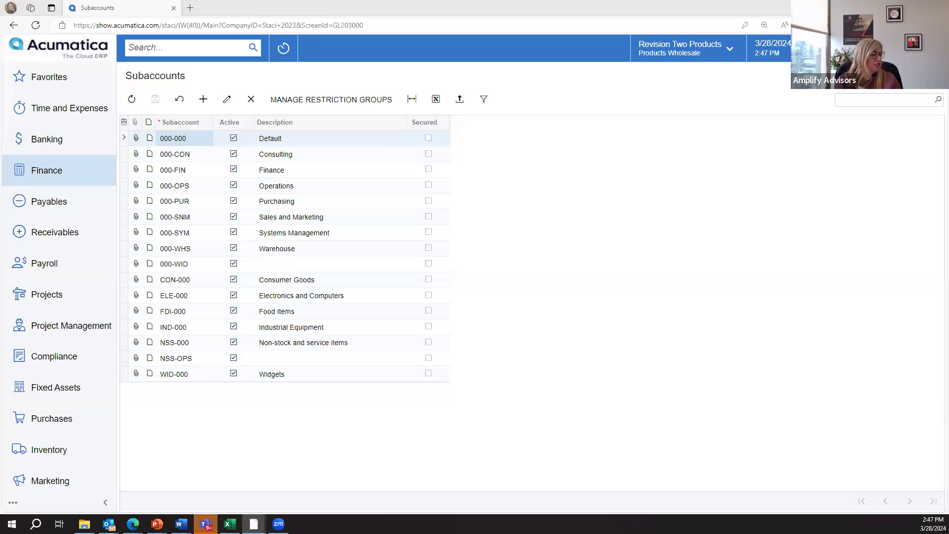
Step: Open the AR Aging report from Receivables, set the Age as of Date to 12/31/2023 and run it
{"action": "left_click", "coordinate": [44, 241]}
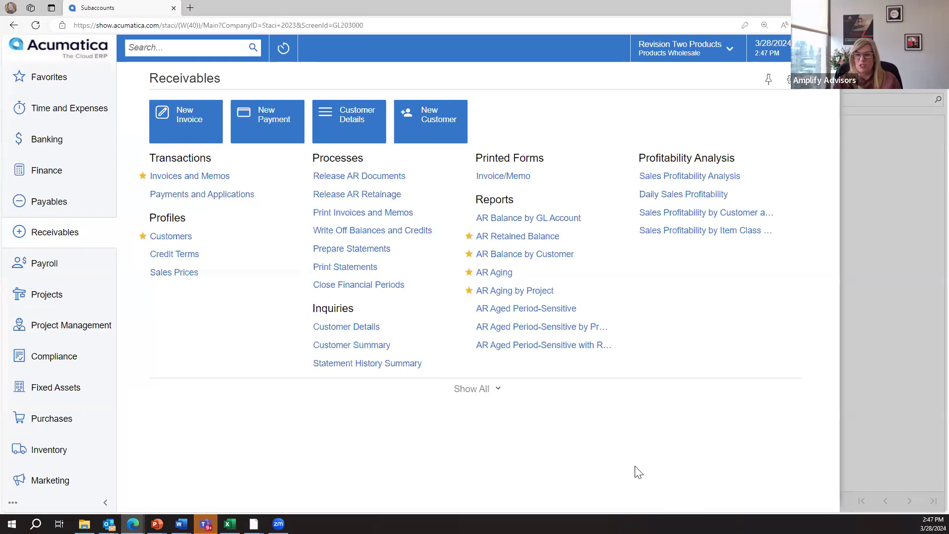
{"action": "left_click", "coordinate": [496, 277]}
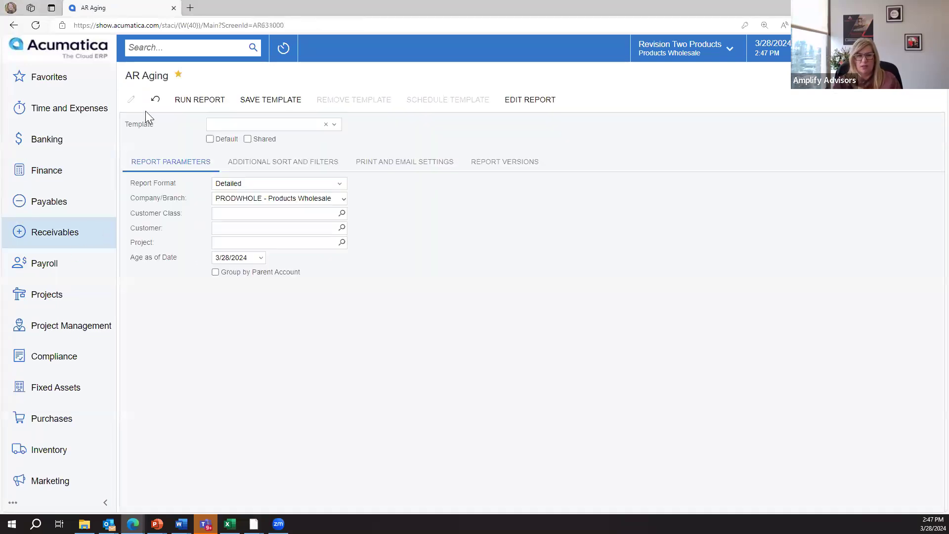
{"action": "left_click", "coordinate": [261, 258]}
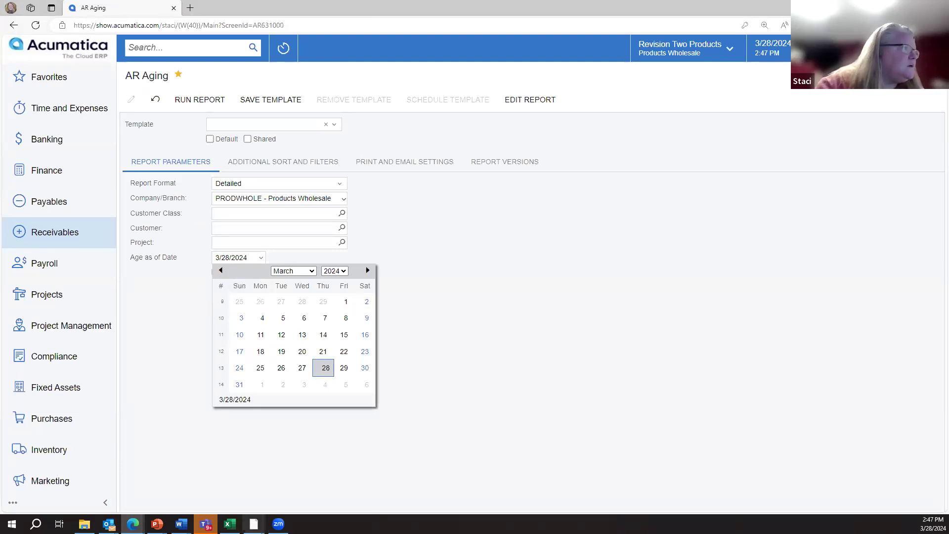
{"action": "left_click", "coordinate": [240, 258]}
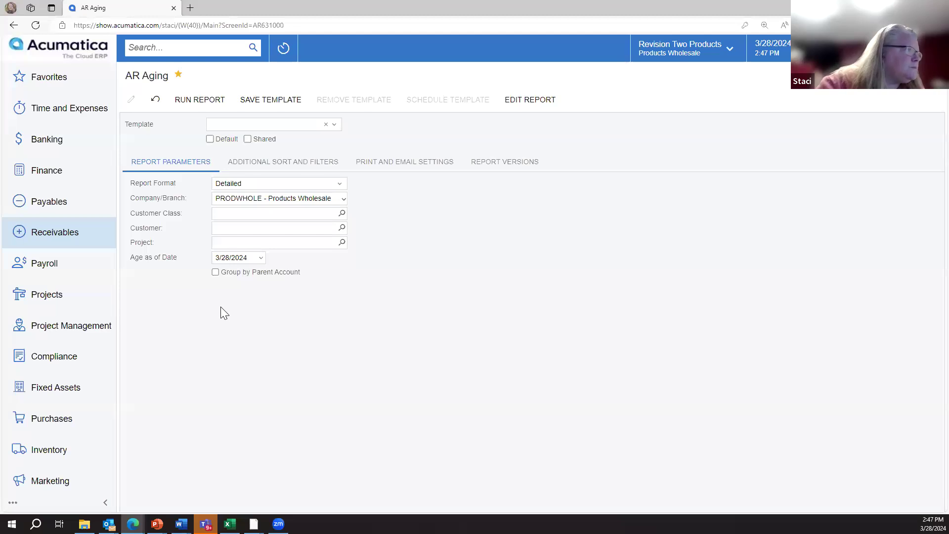
{"action": "left_click", "coordinate": [230, 261]}
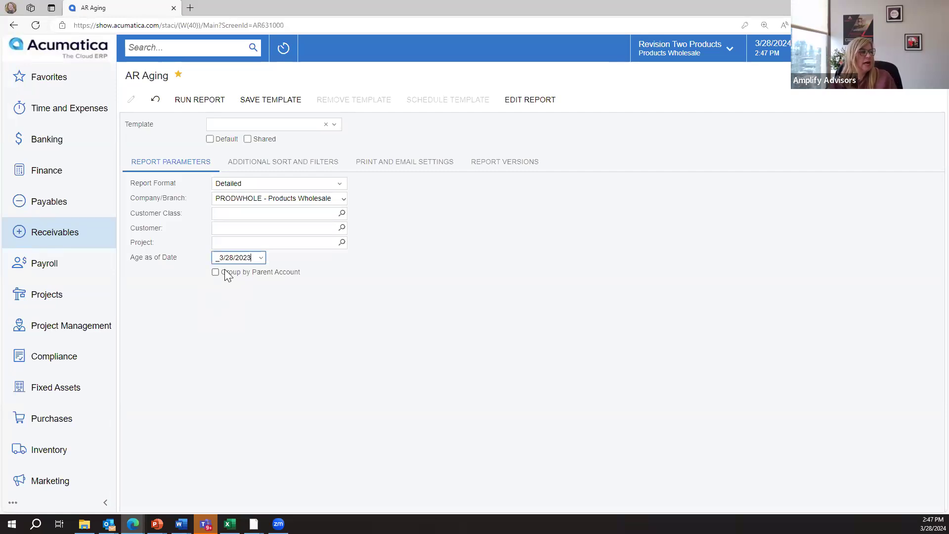
{"action": "left_click", "coordinate": [261, 258]}
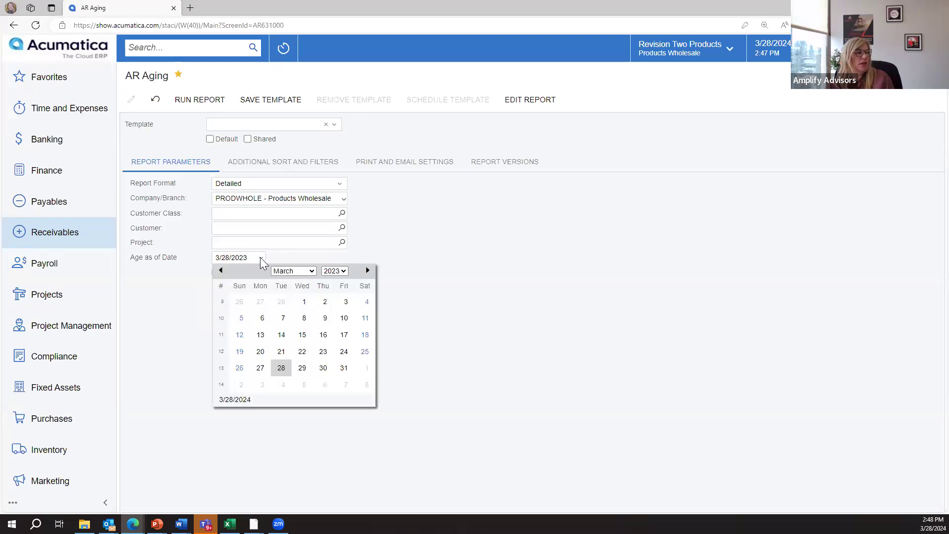
{"action": "left_click", "coordinate": [311, 271]}
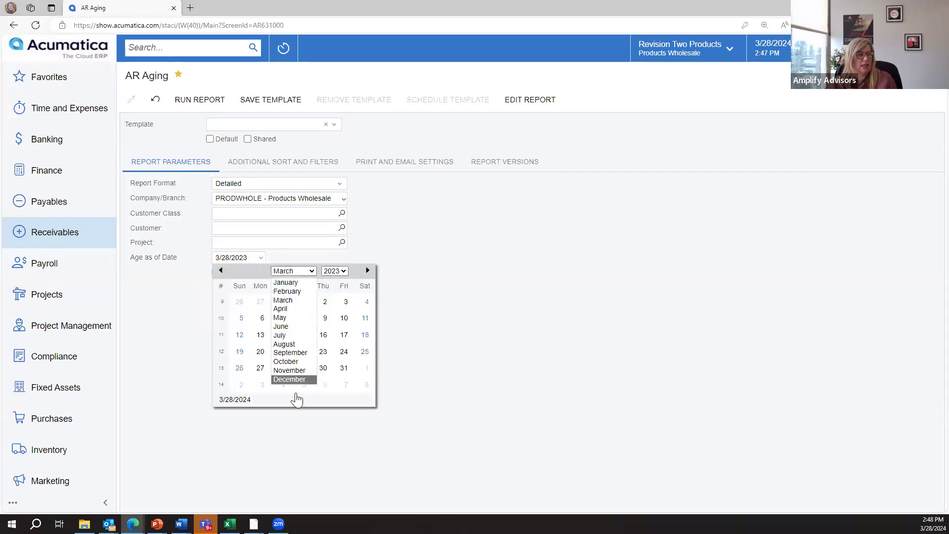
{"action": "left_click", "coordinate": [293, 380]}
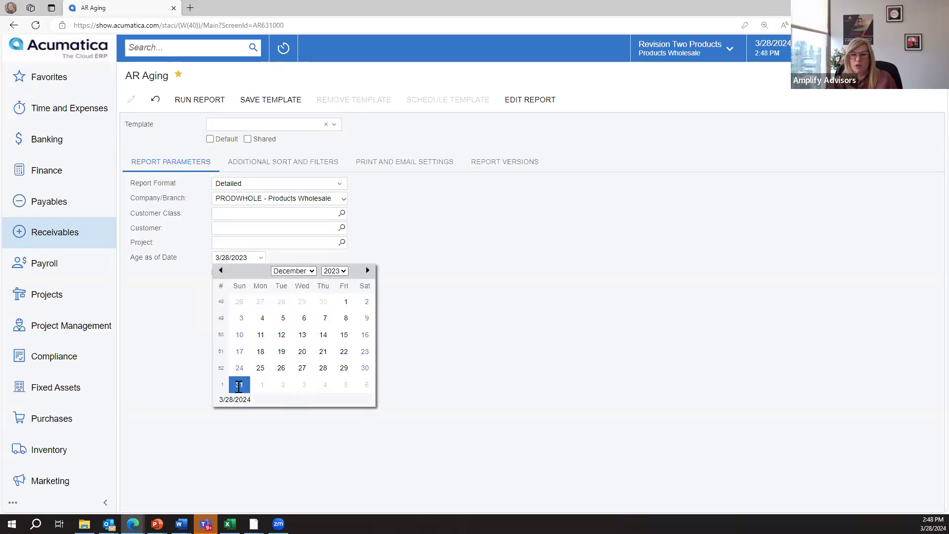
{"action": "left_click", "coordinate": [238, 386]}
{"action": "left_click", "coordinate": [193, 110]}
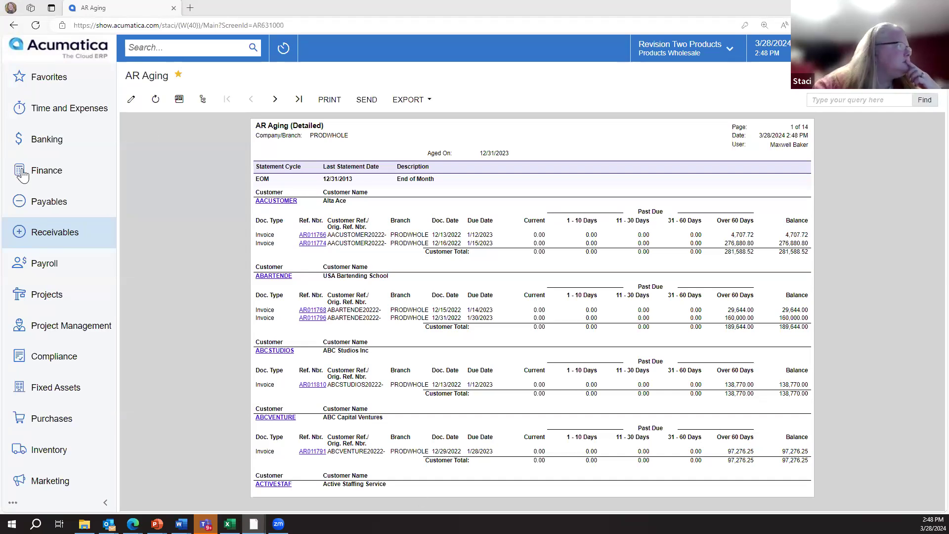
Step: Open the AP Clerk dashboard from Favorites and look over its payables indicators and charts
{"action": "left_click", "coordinate": [47, 77]}
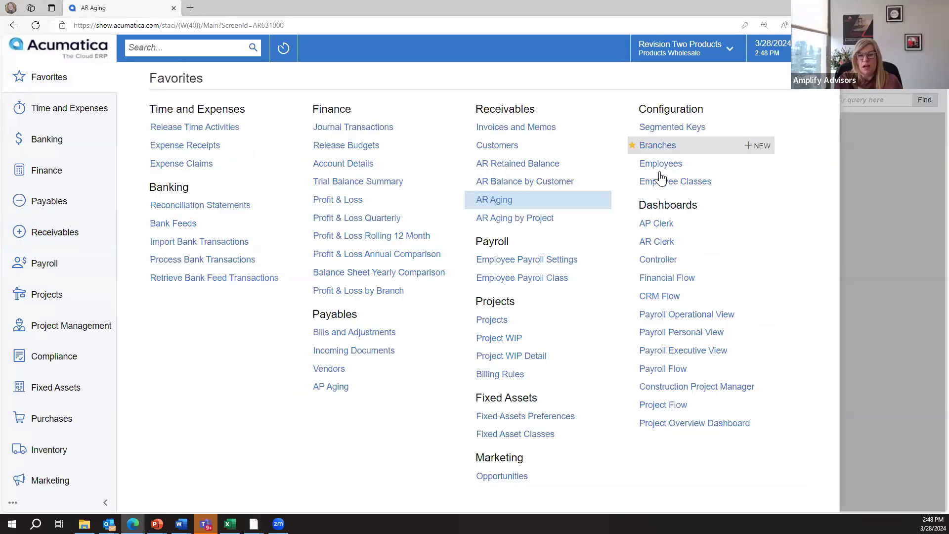
{"action": "left_click", "coordinate": [650, 227]}
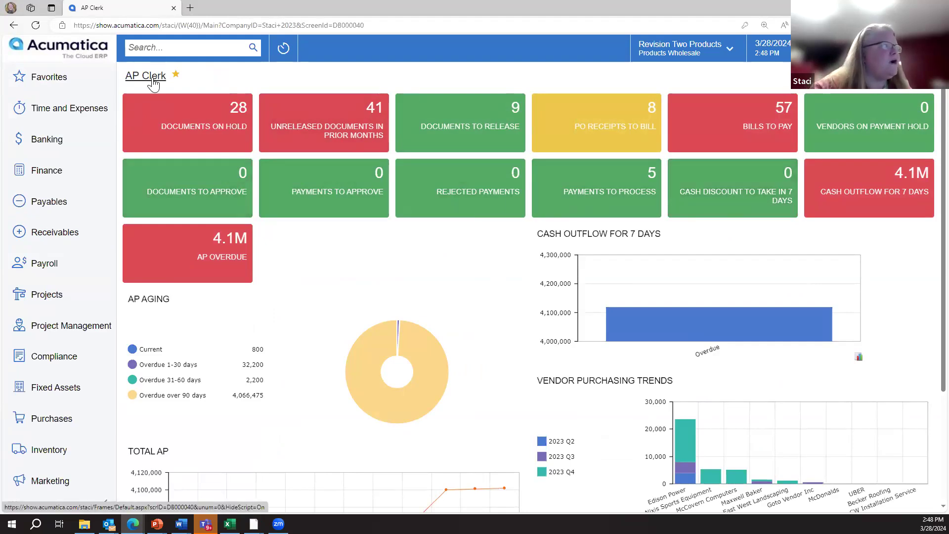
{"action": "scroll", "coordinate": [159, 464], "scroll_direction": "down", "scroll_amount": 3}
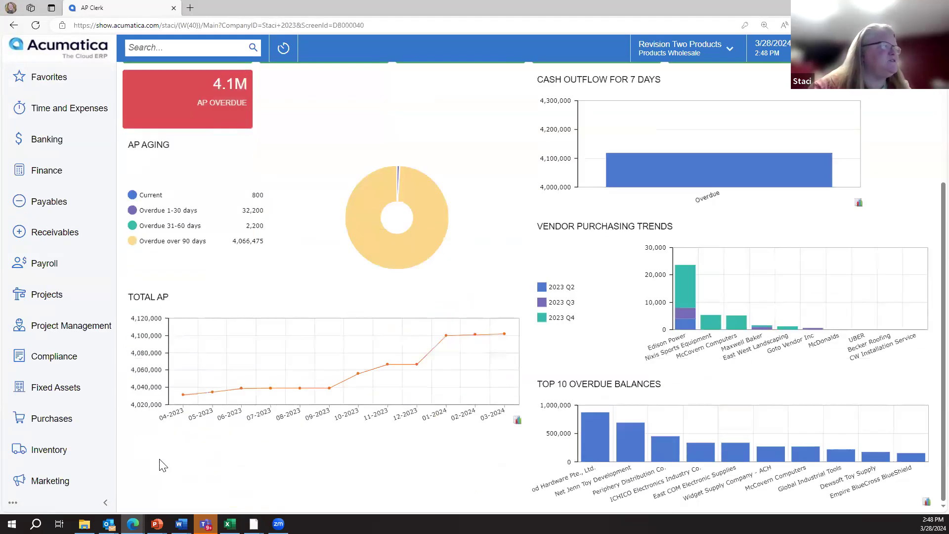
{"action": "scroll", "coordinate": [164, 470], "scroll_direction": "up", "scroll_amount": 3}
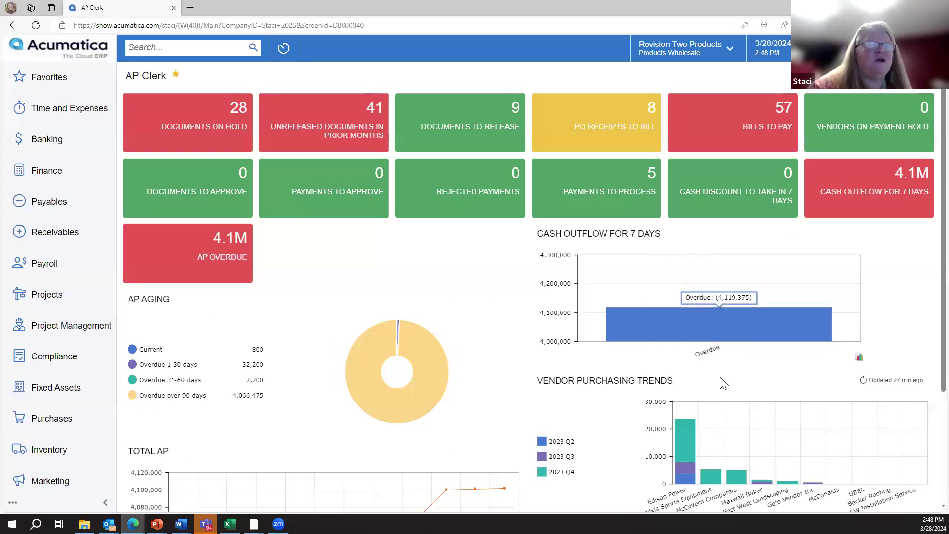
Step: Open the Construction Project Manager dashboard from Favorites and look over its project indicators, weather, change order log and approval items
{"action": "left_click", "coordinate": [49, 80]}
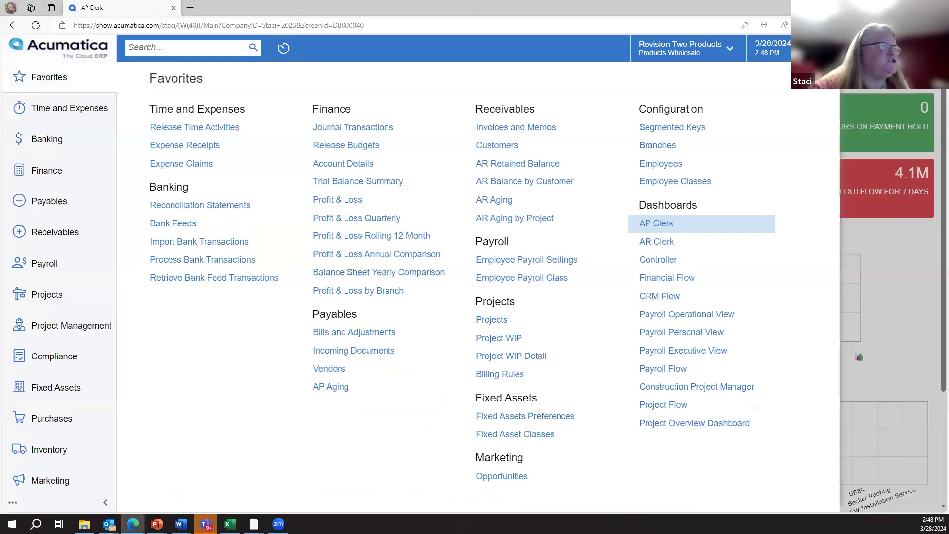
{"action": "left_click", "coordinate": [656, 393]}
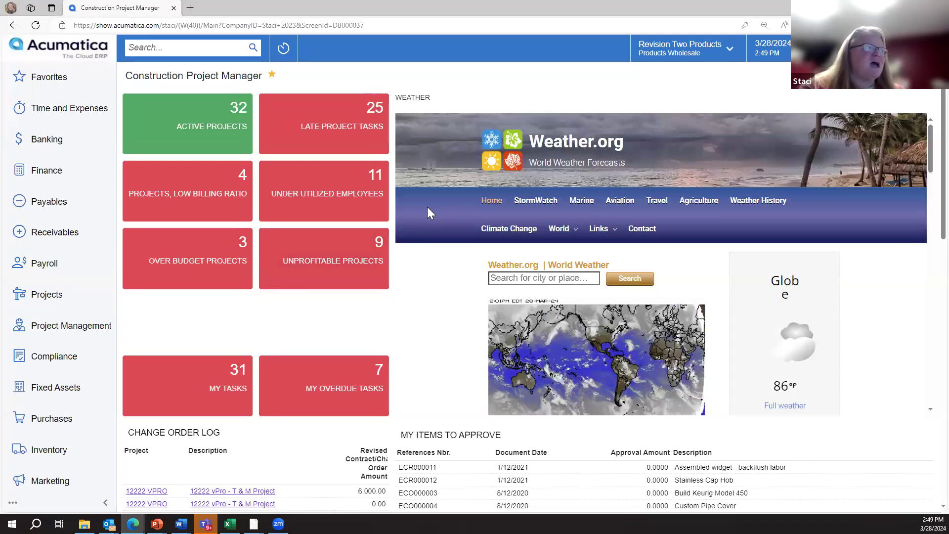
{"action": "scroll", "coordinate": [428, 207], "scroll_direction": "down", "scroll_amount": 3}
{"action": "scroll", "coordinate": [434, 222], "scroll_direction": "up", "scroll_amount": 3}
{"action": "scroll", "coordinate": [286, 475], "scroll_direction": "down", "scroll_amount": 4}
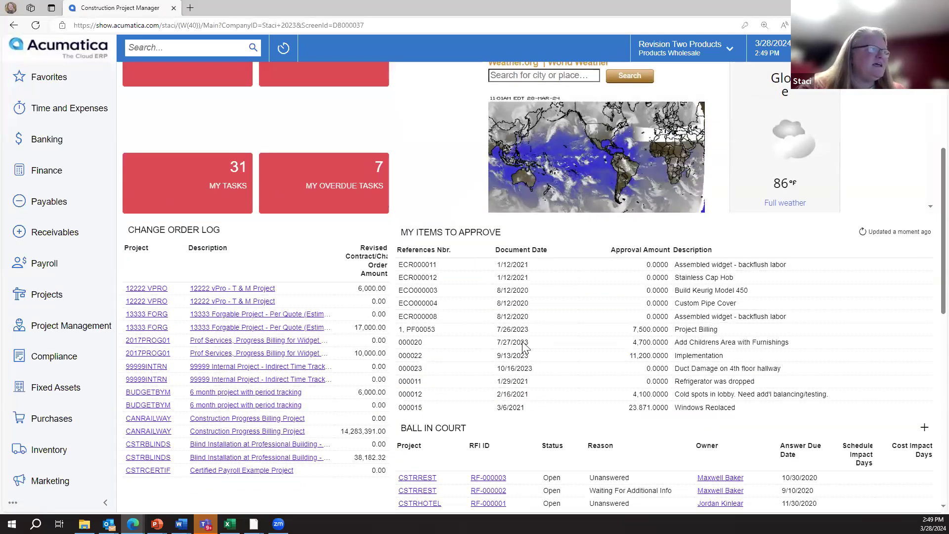
{"action": "scroll", "coordinate": [524, 346], "scroll_direction": "down", "scroll_amount": 8}
{"action": "scroll", "coordinate": [519, 421], "scroll_direction": "up", "scroll_amount": 12}
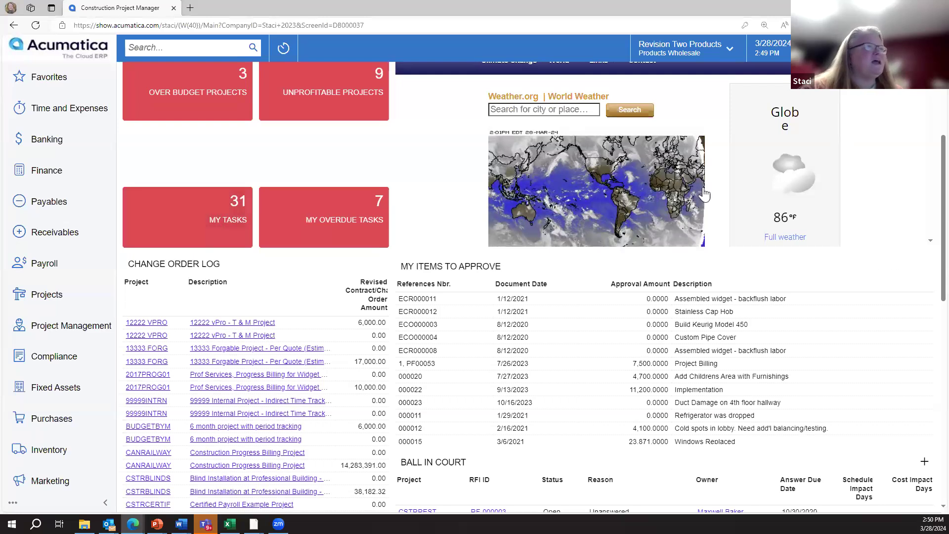
{"action": "scroll", "coordinate": [346, 400], "scroll_direction": "up", "scroll_amount": 4}
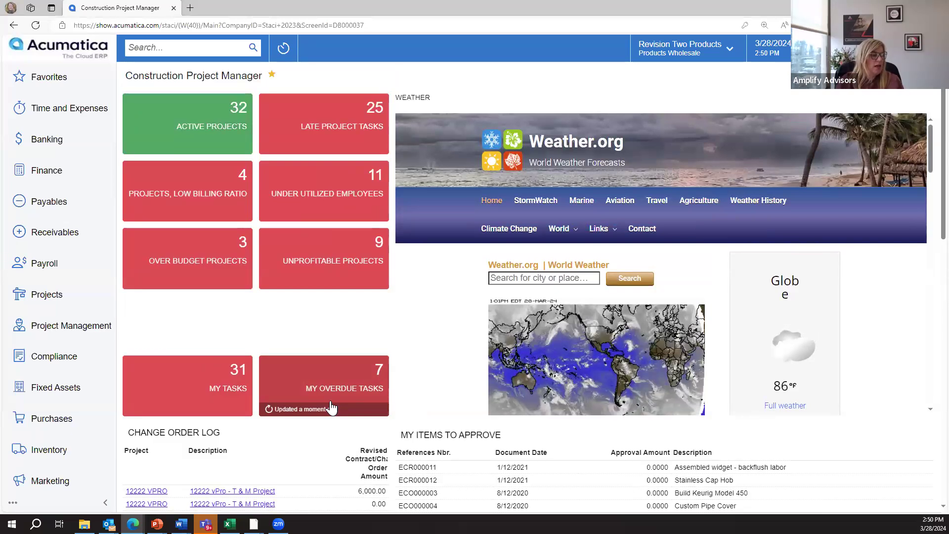
Step: View the Bills and Adjustments list in Payables, and open Incoming Documents from Favorites
{"action": "left_click", "coordinate": [46, 208]}
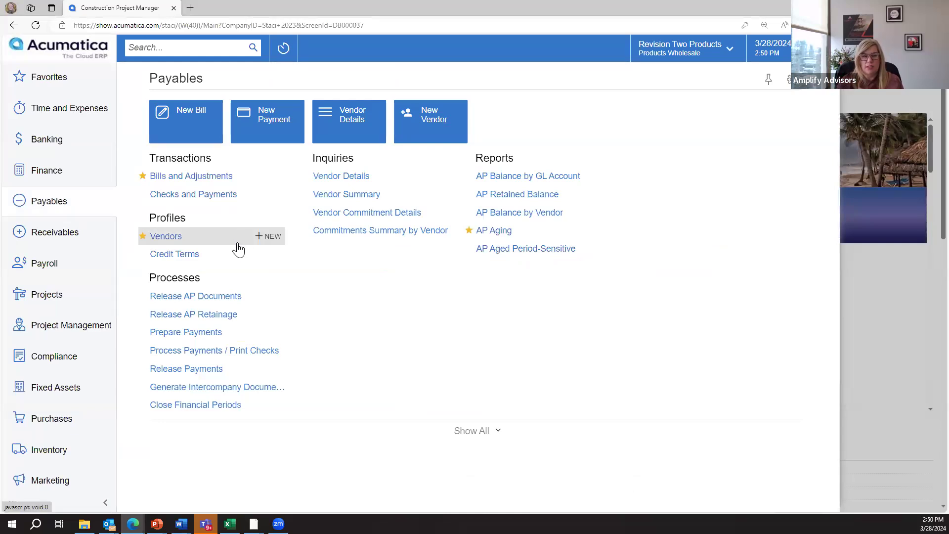
{"action": "left_click", "coordinate": [188, 177]}
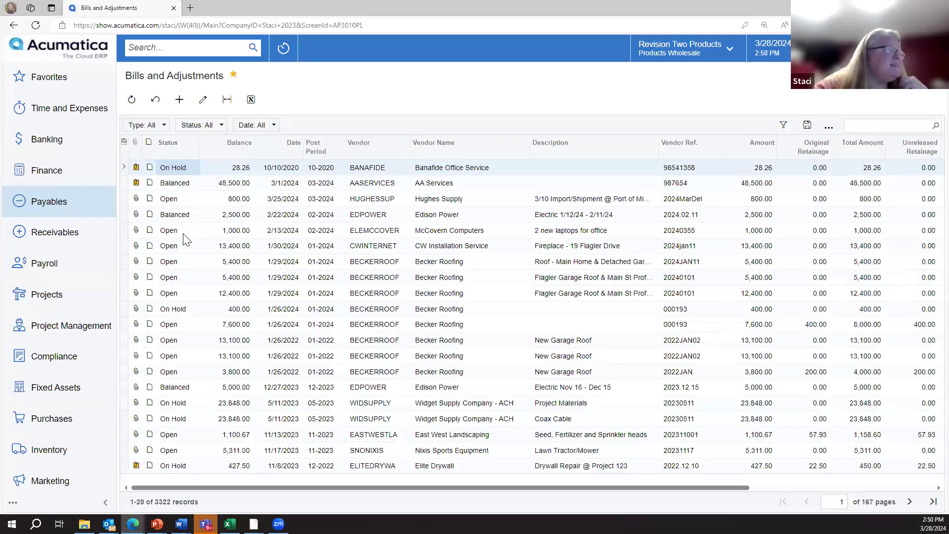
{"action": "left_click", "coordinate": [58, 88]}
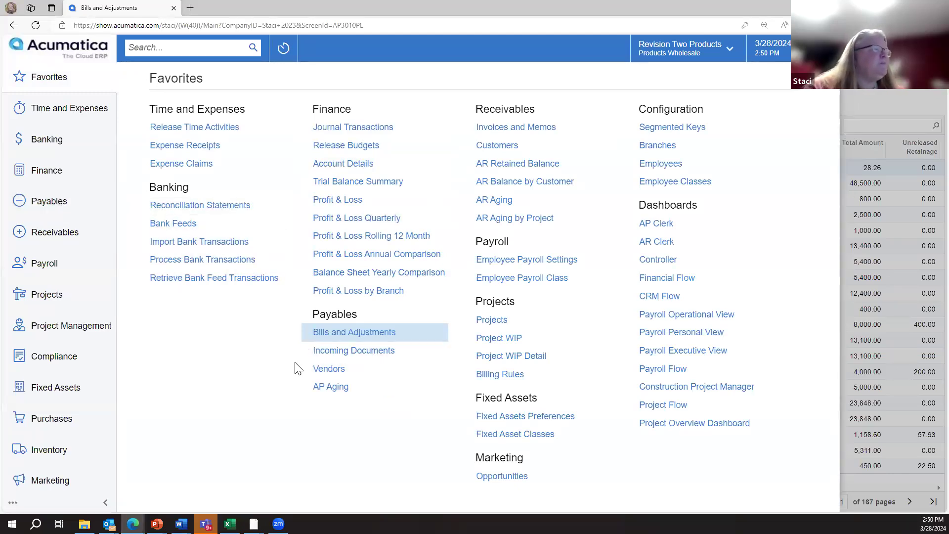
{"action": "left_click", "coordinate": [325, 352]}
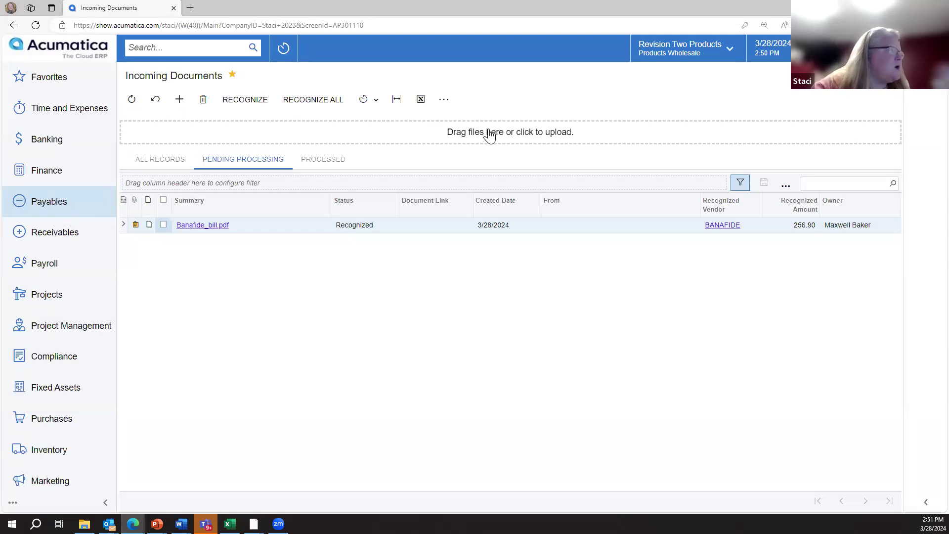
Step: Switch to the mirrored phone running the Acumatica mobile app and look through its KPIs, recently visited records and workspaces
{"action": "key", "text": "alt+Tab"}
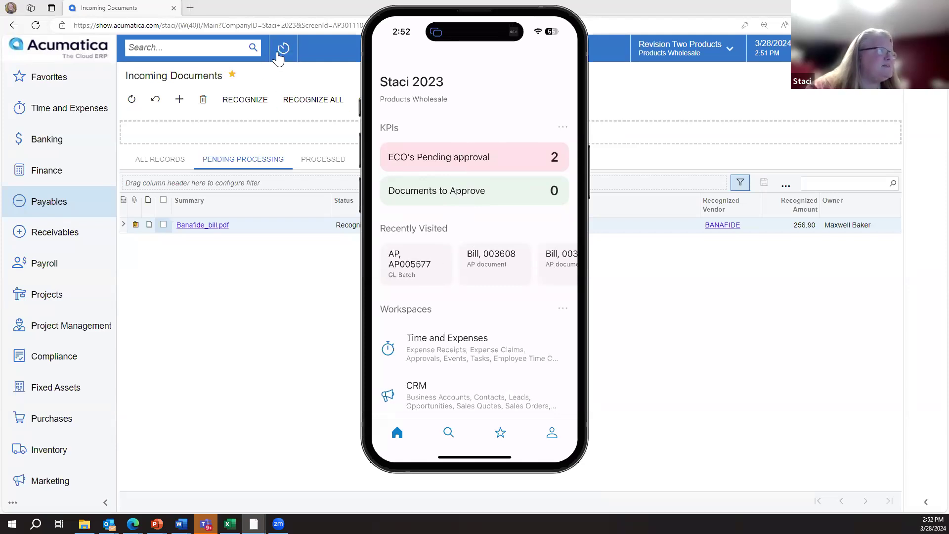
{"action": "scroll", "coordinate": [475, 270], "scroll_direction": "right", "scroll_amount": 5}
{"action": "scroll", "coordinate": [451, 269], "scroll_direction": "left", "scroll_amount": 5}
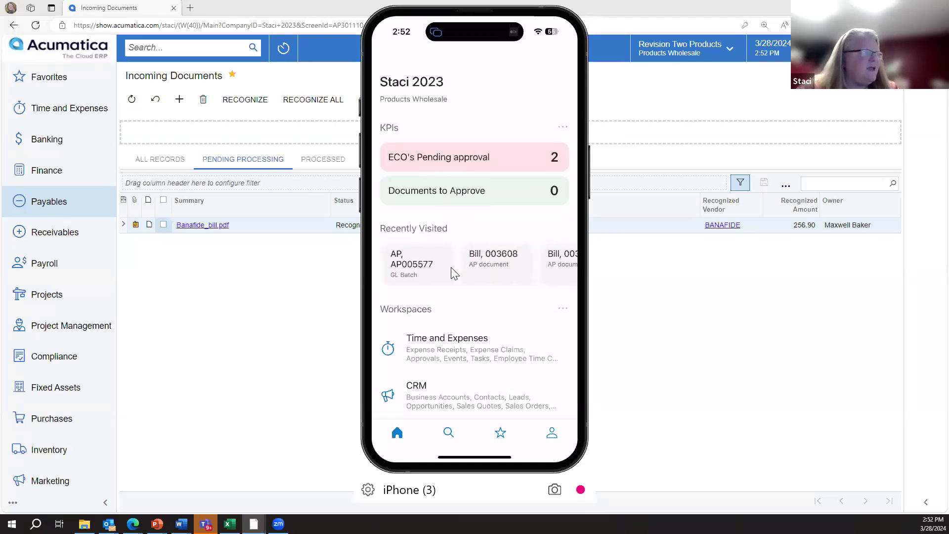
{"action": "scroll", "coordinate": [459, 309], "scroll_direction": "down", "scroll_amount": 3}
{"action": "scroll", "coordinate": [460, 309], "scroll_direction": "down", "scroll_amount": 3}
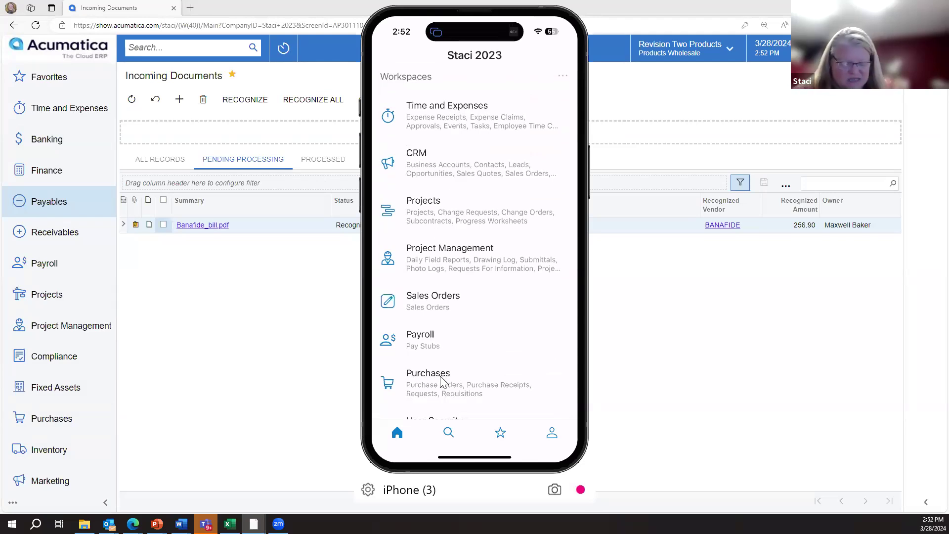
{"action": "scroll", "coordinate": [440, 379], "scroll_direction": "down", "scroll_amount": 10}
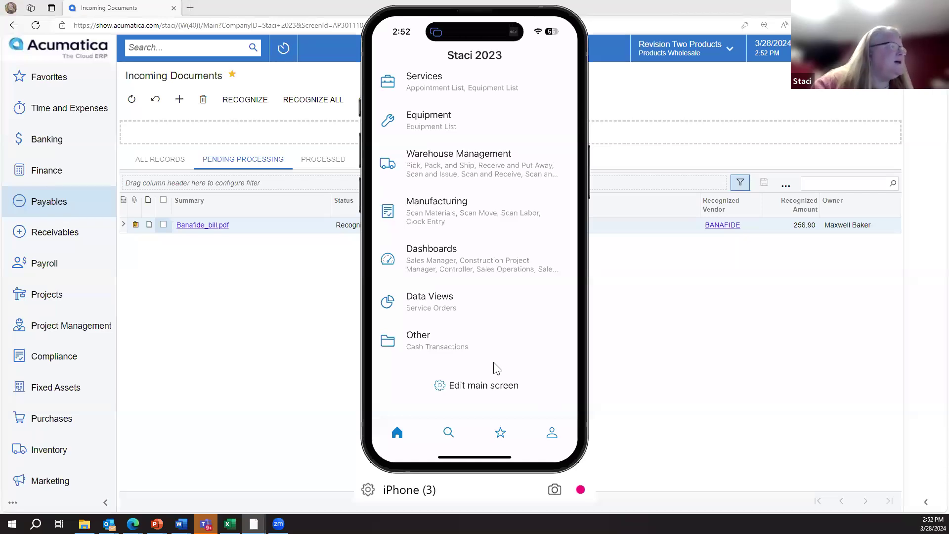
{"action": "scroll", "coordinate": [468, 338], "scroll_direction": "up", "scroll_amount": 10}
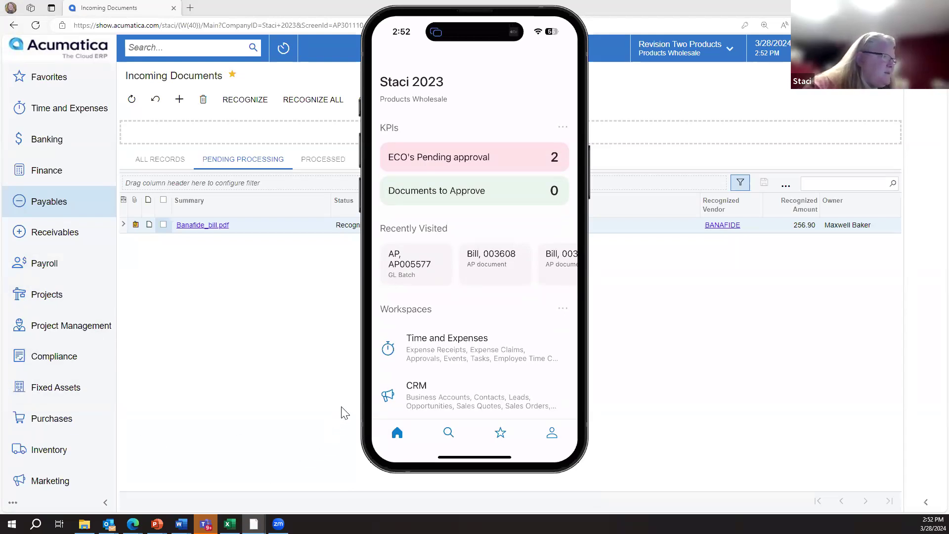
Step: Create an expense receipt in the mobile app's Time and Expenses workspace from the Park Shuttle & Fly receipt image and review its fields
{"action": "left_click", "coordinate": [474, 349]}
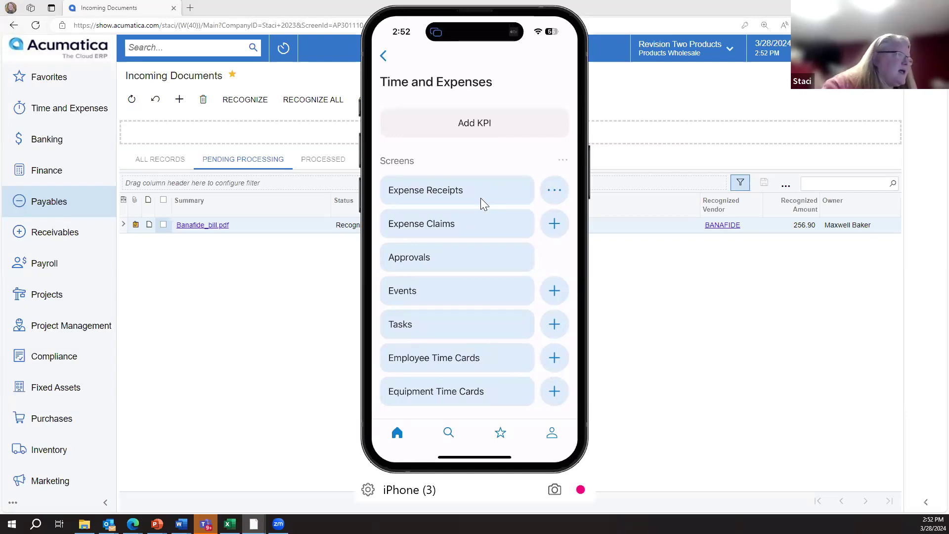
{"action": "left_click", "coordinate": [458, 200]}
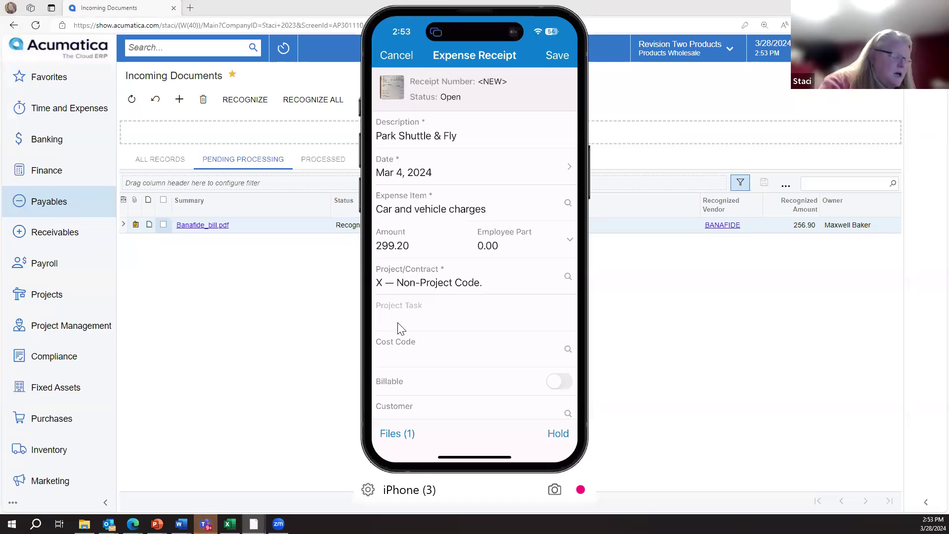
{"action": "scroll", "coordinate": [402, 329], "scroll_direction": "down", "scroll_amount": 4}
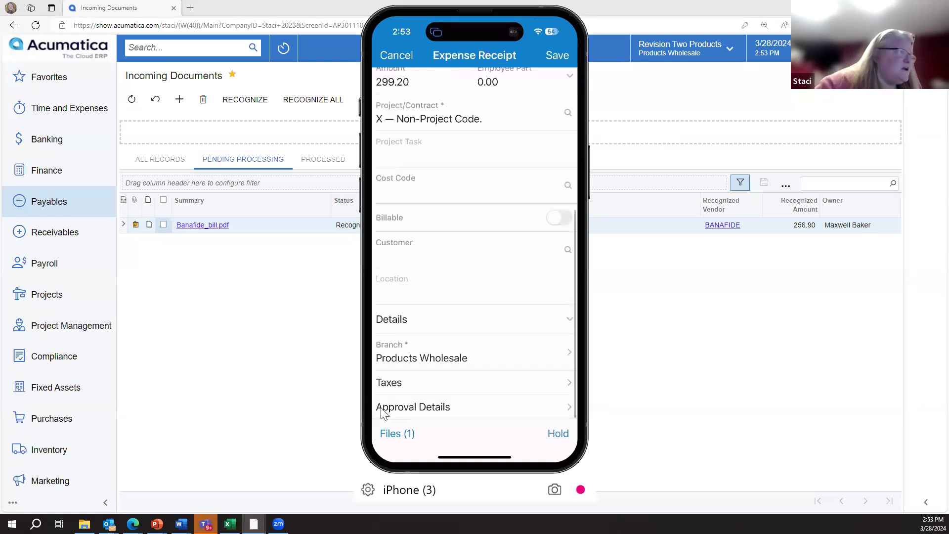
Step: Set Paid With to Personal Account in the expense receipt's details and save the receipt
{"action": "left_click", "coordinate": [427, 319]}
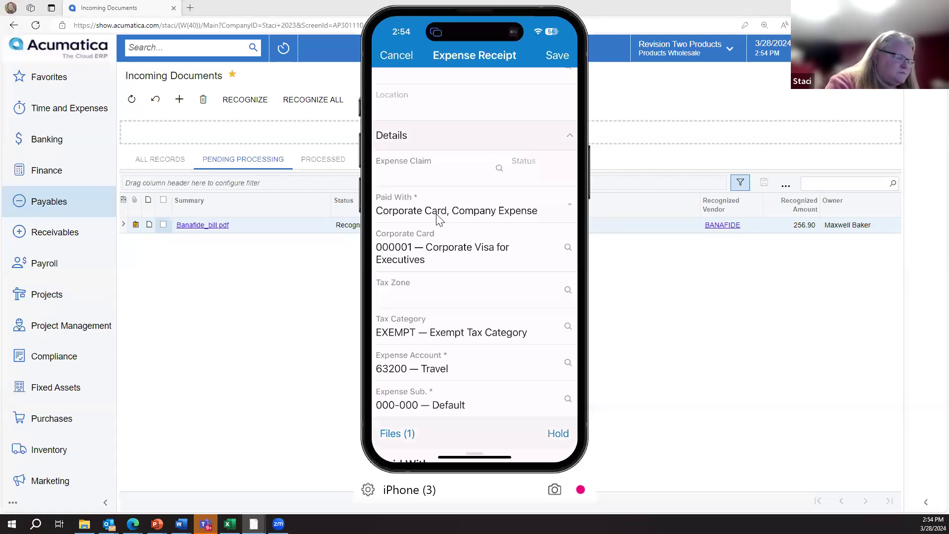
{"action": "left_click", "coordinate": [438, 222]}
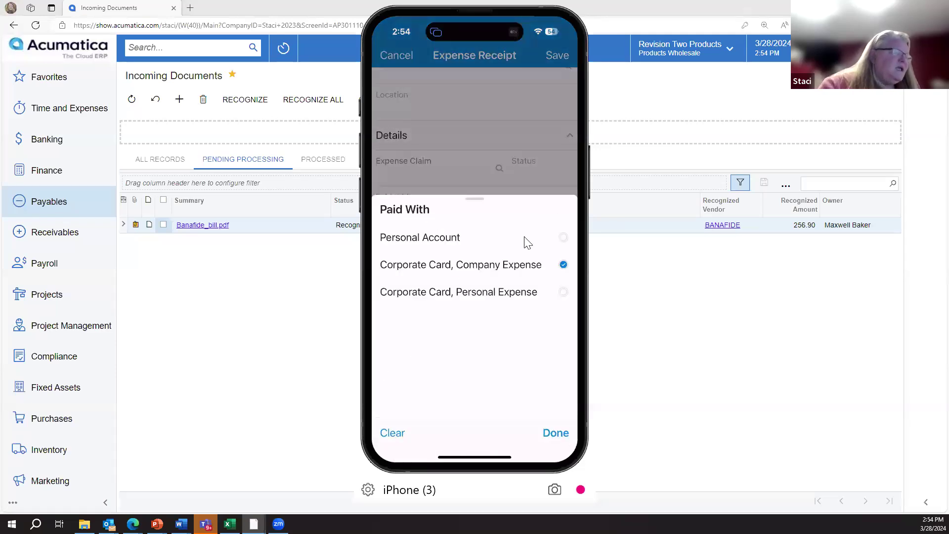
{"action": "left_click", "coordinate": [564, 238]}
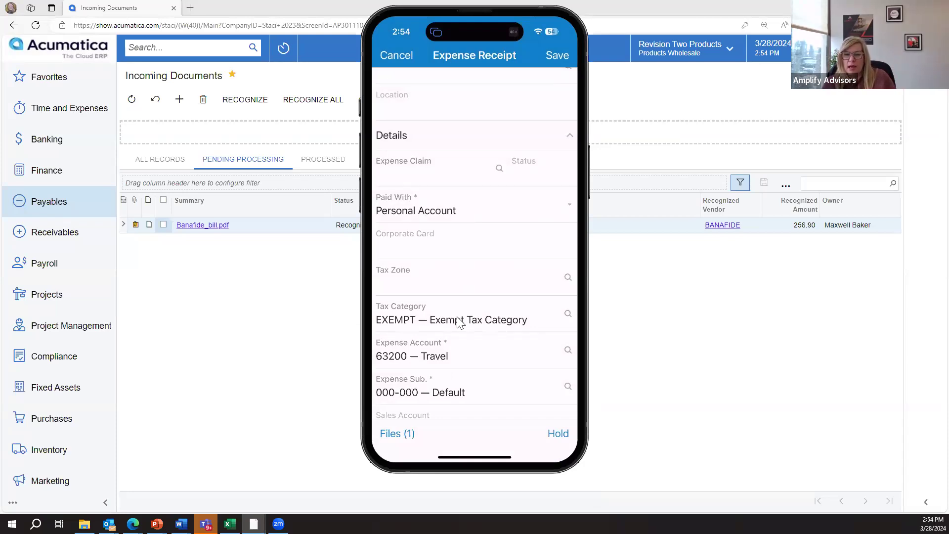
{"action": "scroll", "coordinate": [459, 322], "scroll_direction": "up", "scroll_amount": 10}
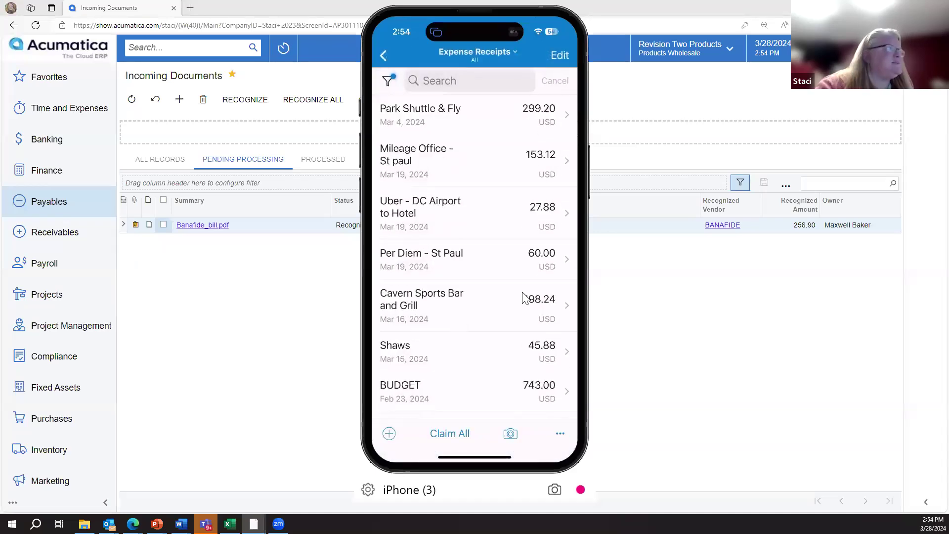
Step: Open the Expense Receipts list from Time and Expenses in the web application, moving the mirrored phone aside to compare both receipt lists
{"action": "left_click", "coordinate": [69, 108]}
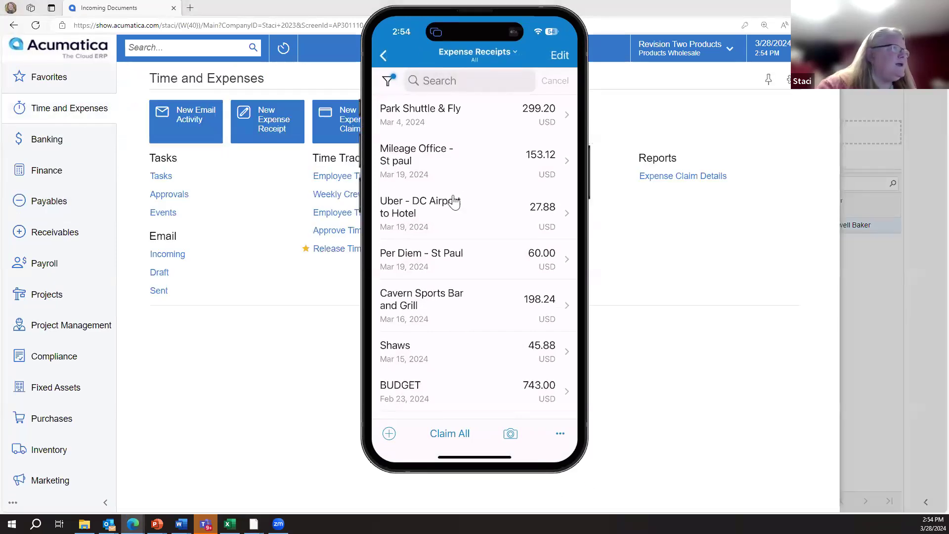
{"action": "left_click_drag", "start_coordinate": [426, 61], "coordinate": [730, 93]}
{"action": "left_click", "coordinate": [491, 176]}
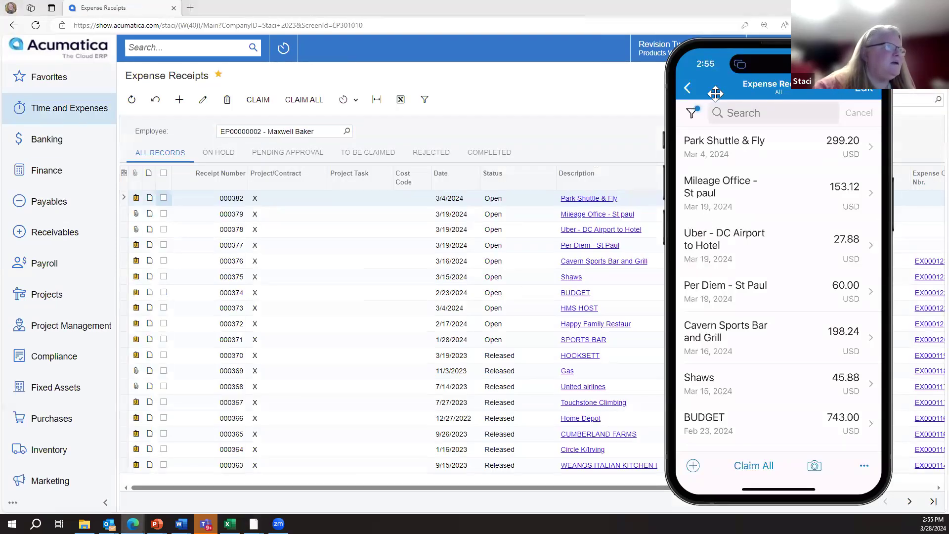
Step: Start a new expense claim from Expense Claims in the mobile app's Time and Expenses workspace and choose to add receipts to it
{"action": "left_click", "coordinate": [494, 218]}
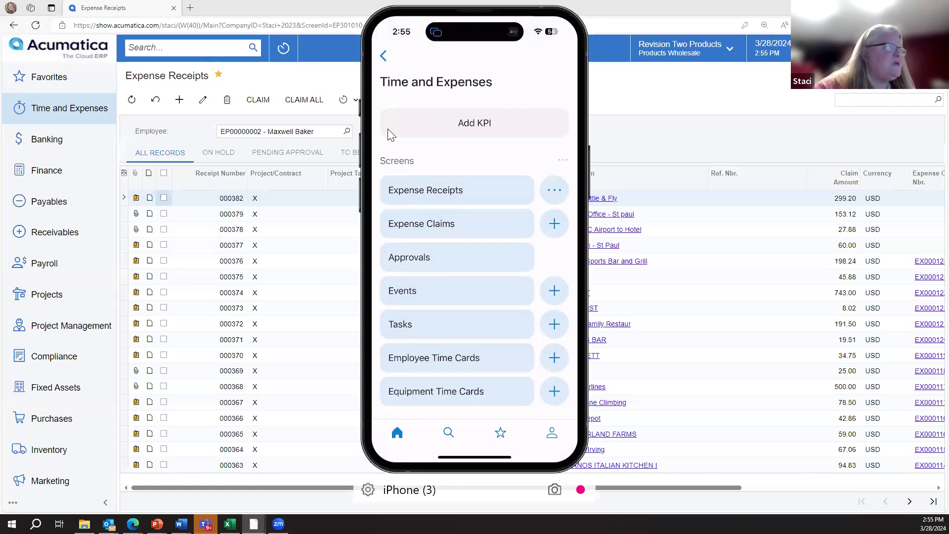
{"action": "left_click", "coordinate": [424, 227]}
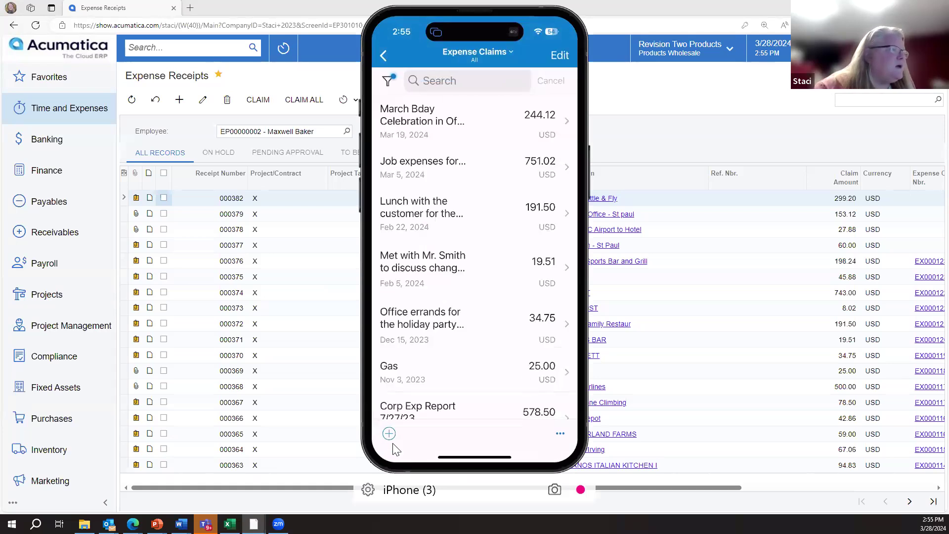
{"action": "left_click", "coordinate": [384, 436]}
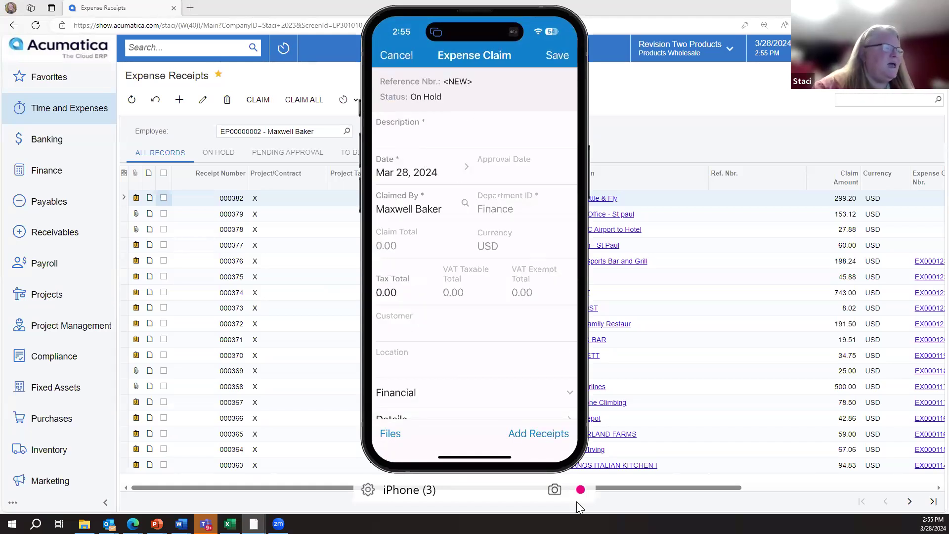
{"action": "left_click", "coordinate": [545, 441]}
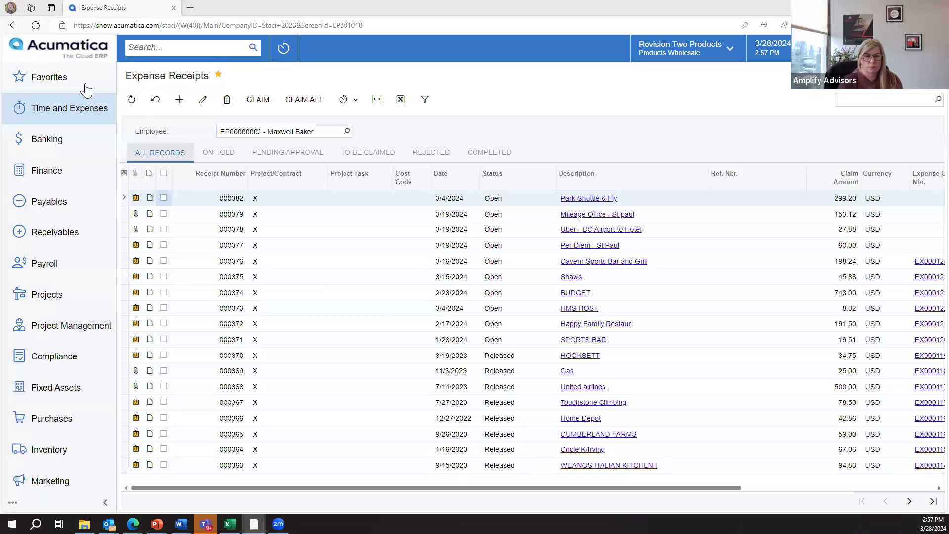
Step: Return to the Controller dashboard in the web application and examine the overdue segment of the AR Aging chart
{"action": "left_click", "coordinate": [256, 153]}
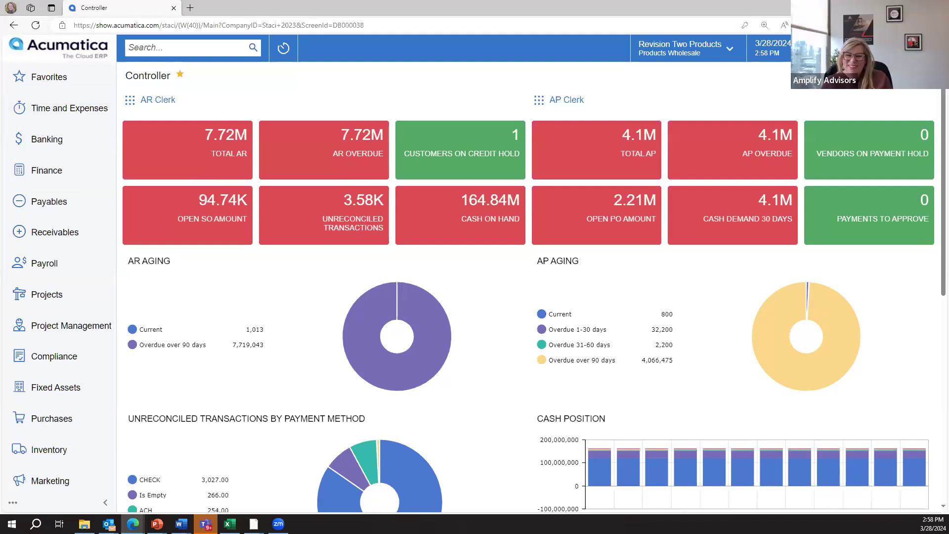
{"action": "mouse_move", "coordinate": [423, 307]}
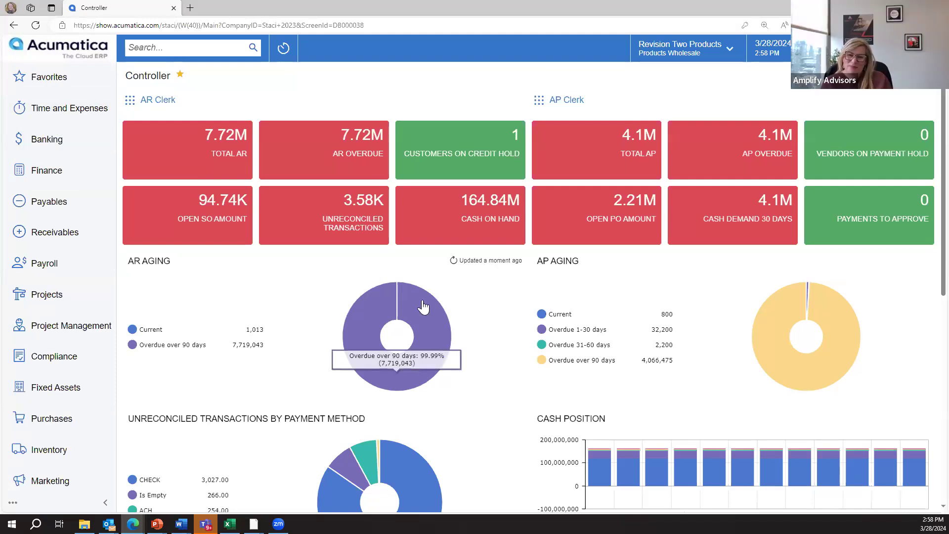